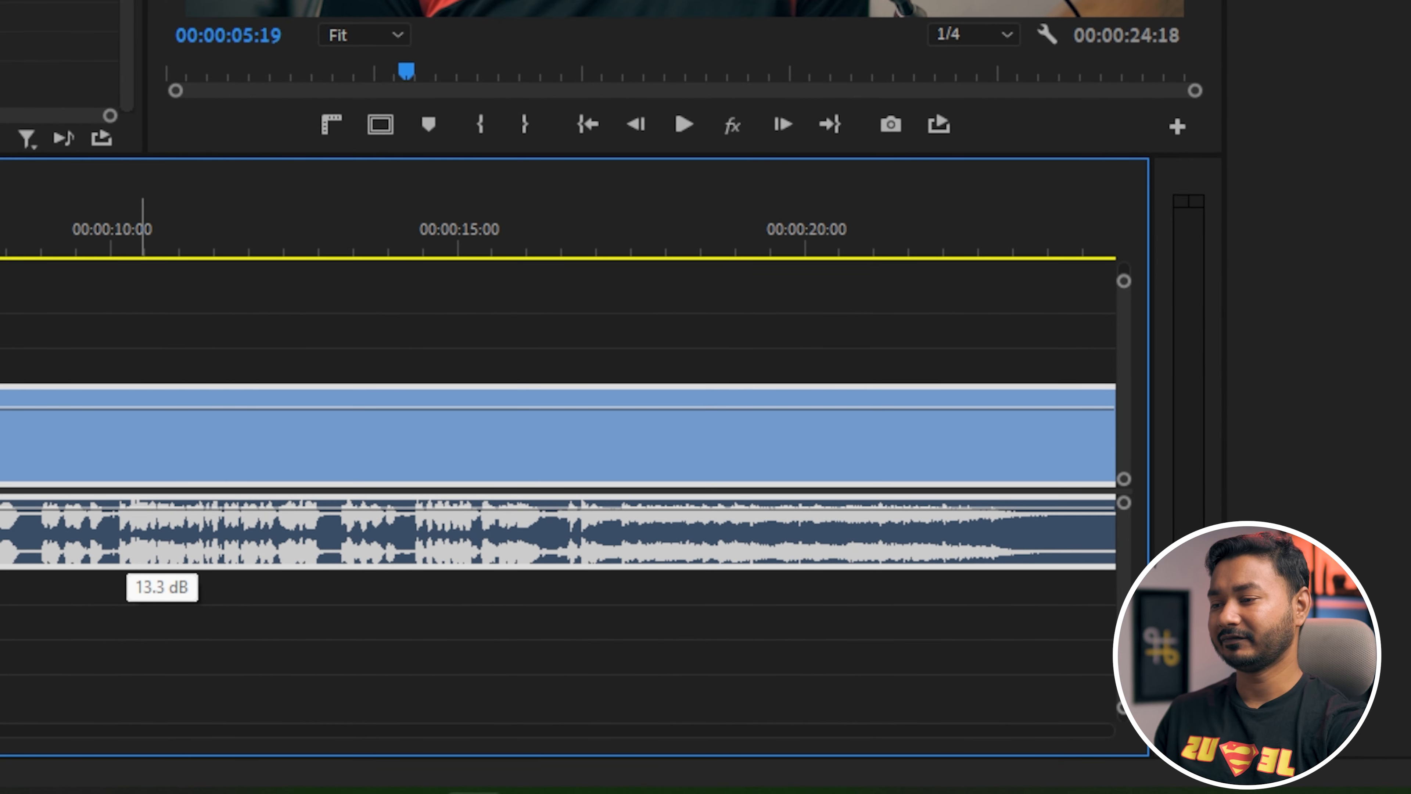
Adjust the selected clip's volume on its audio level line and play part of the sequence.
drag(143, 507, 143, 531)
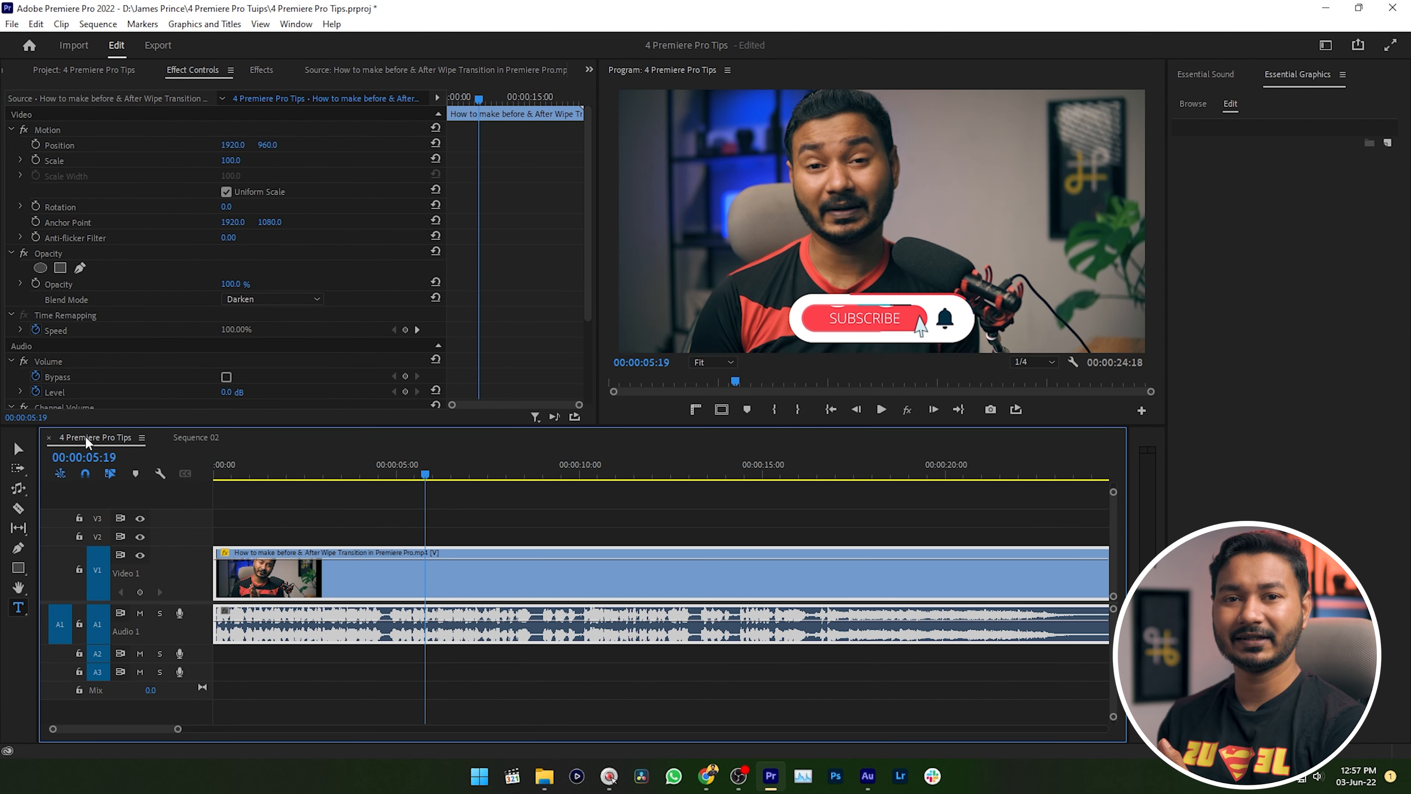
key(space)
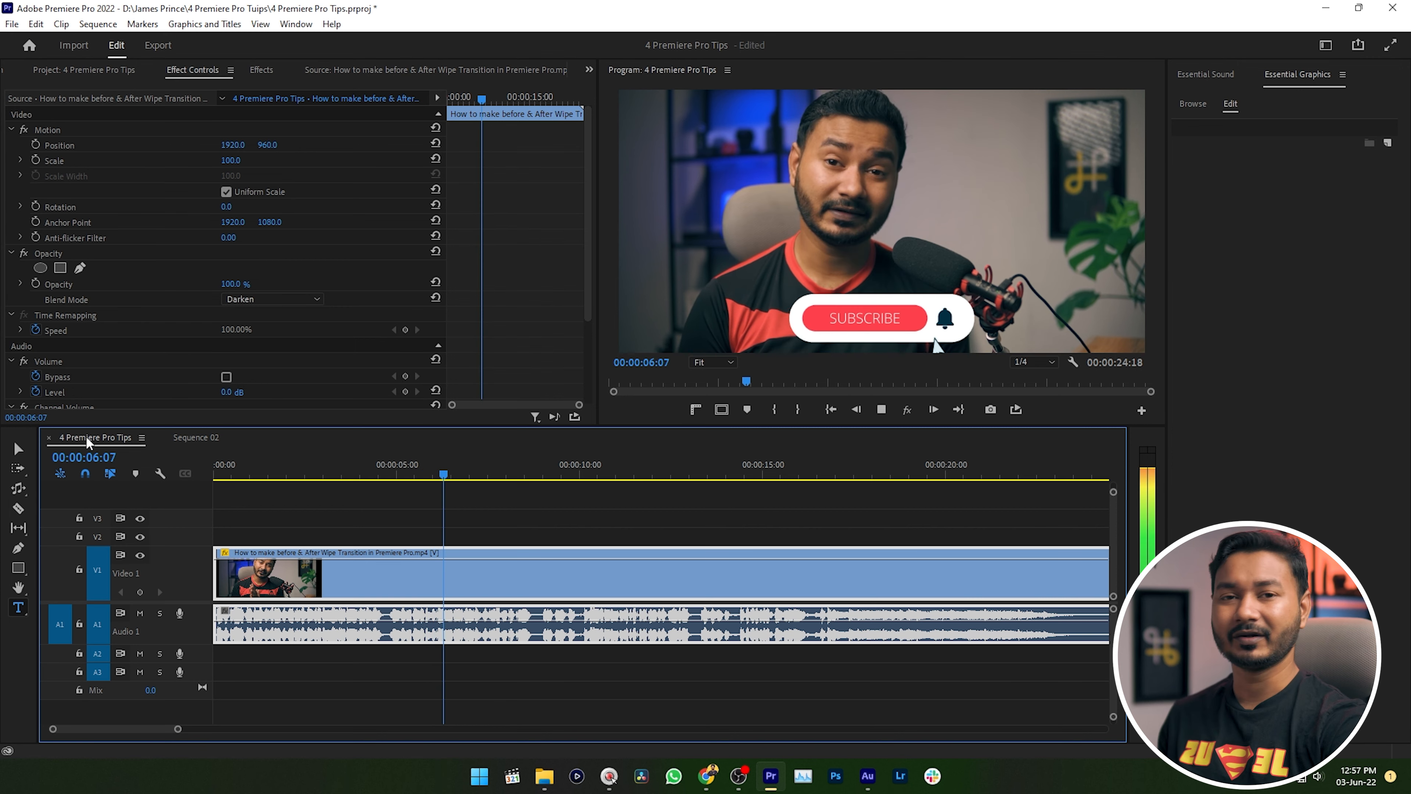
key(space)
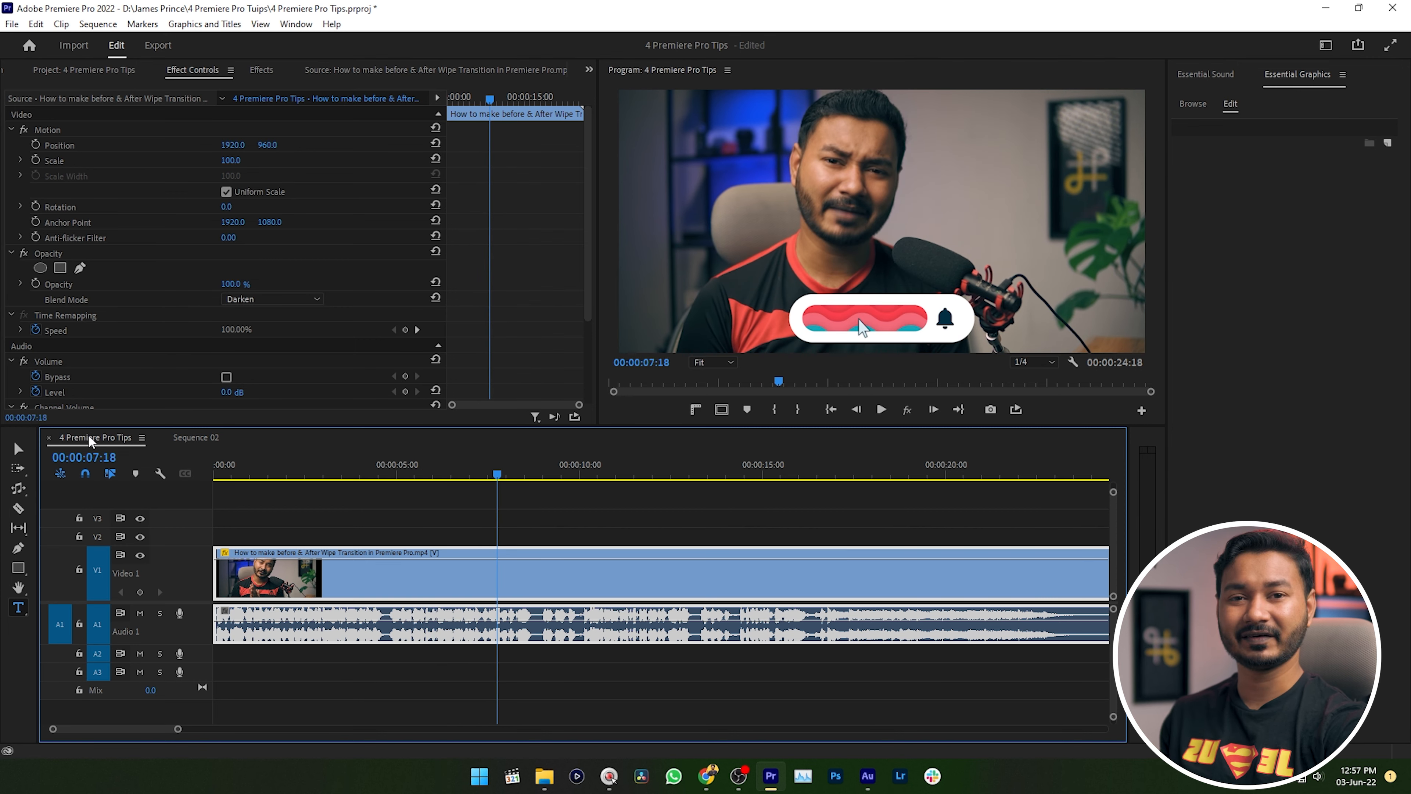
Raise the selected clip's volume in 1 dB increments through 5 dB while checking its Level value.
key(bracketright)
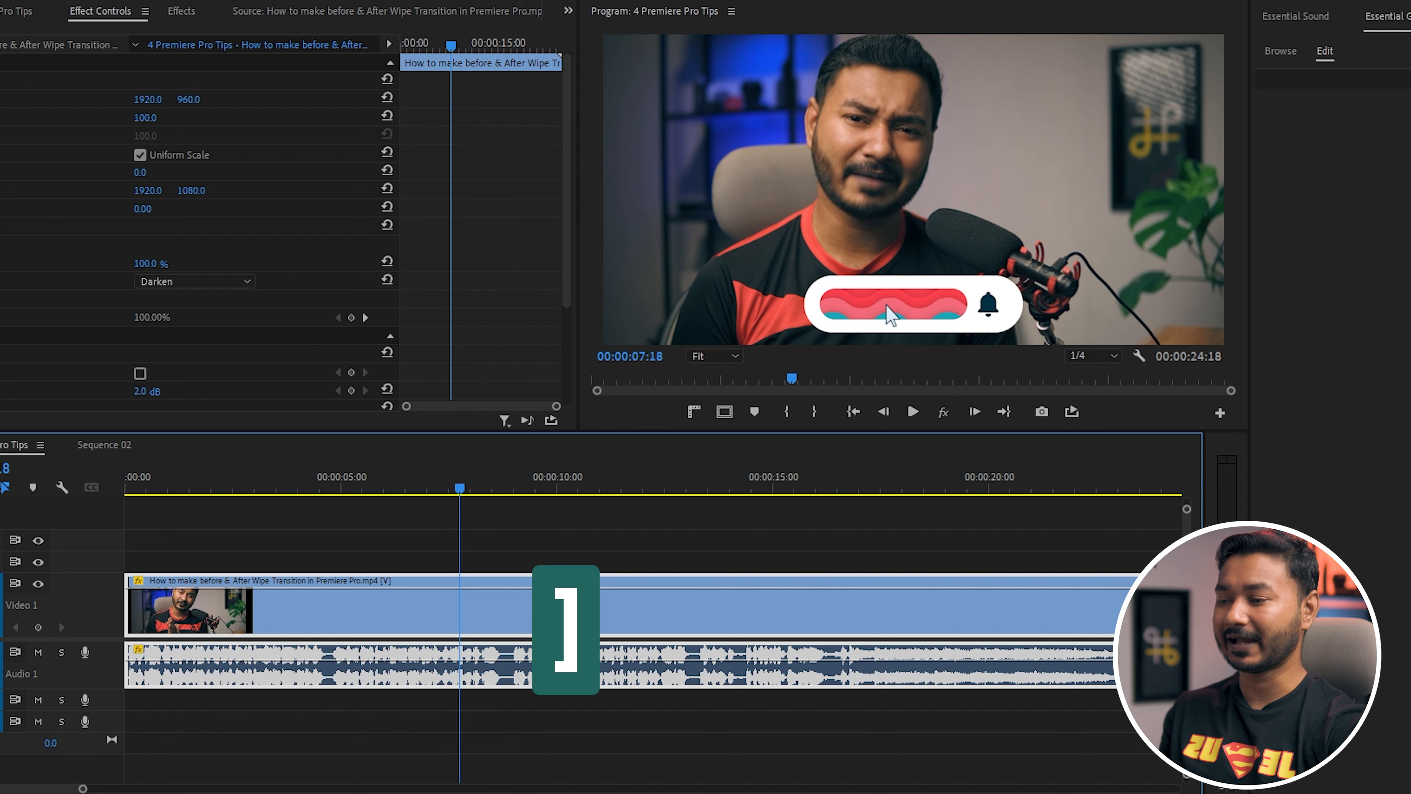
key(bracketright)
key(bracketright)
scroll(402, 334, down, 3)
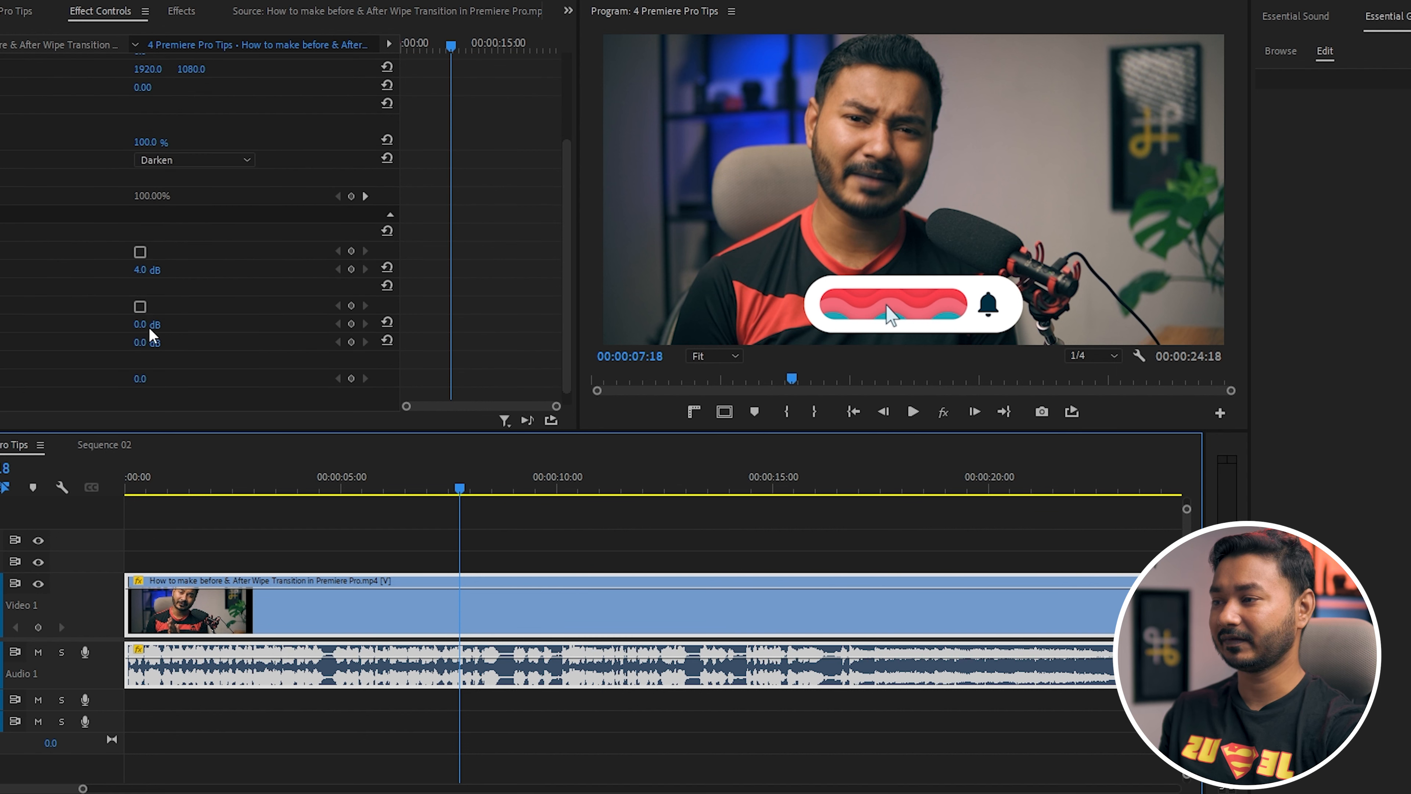
click(122, 269)
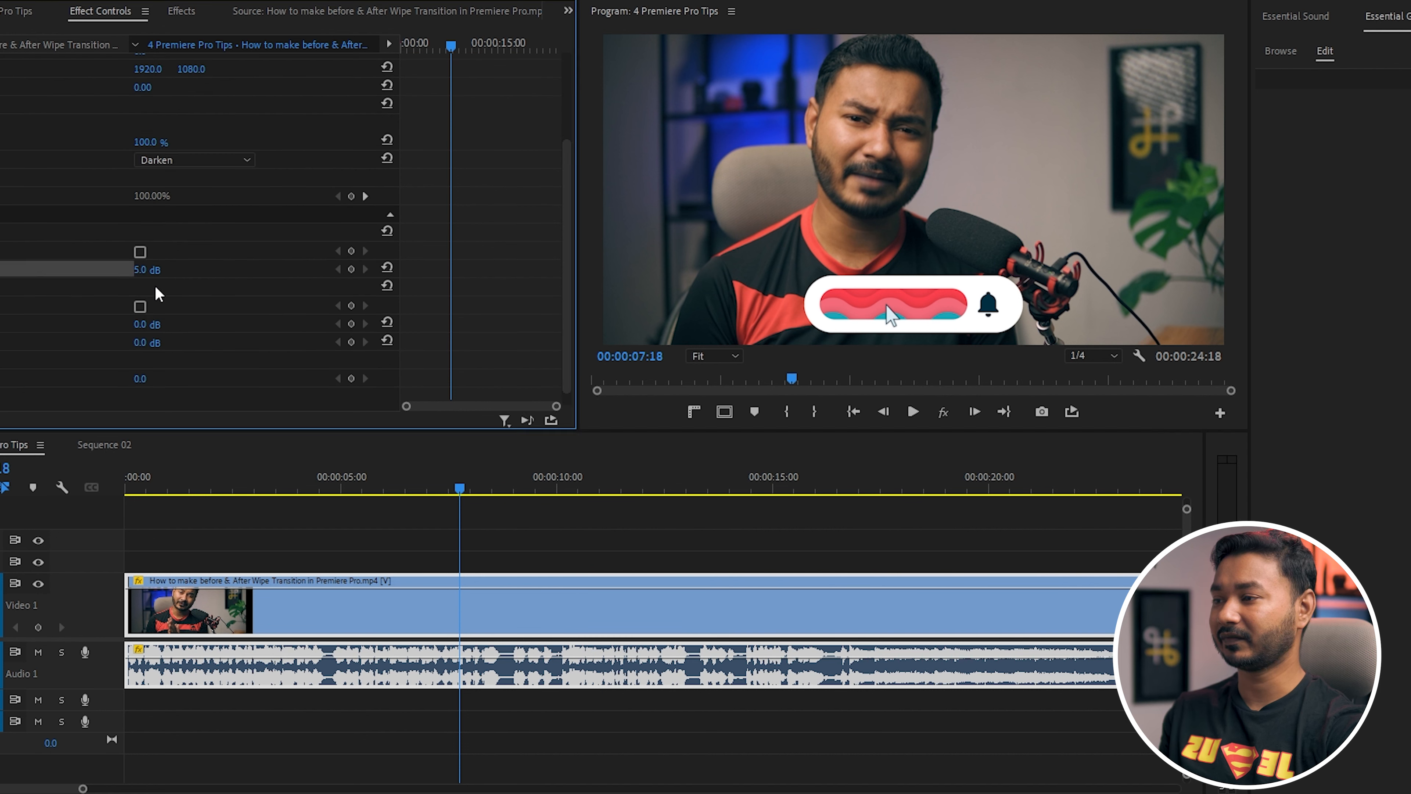
key(bracketright)
key(bracketright)
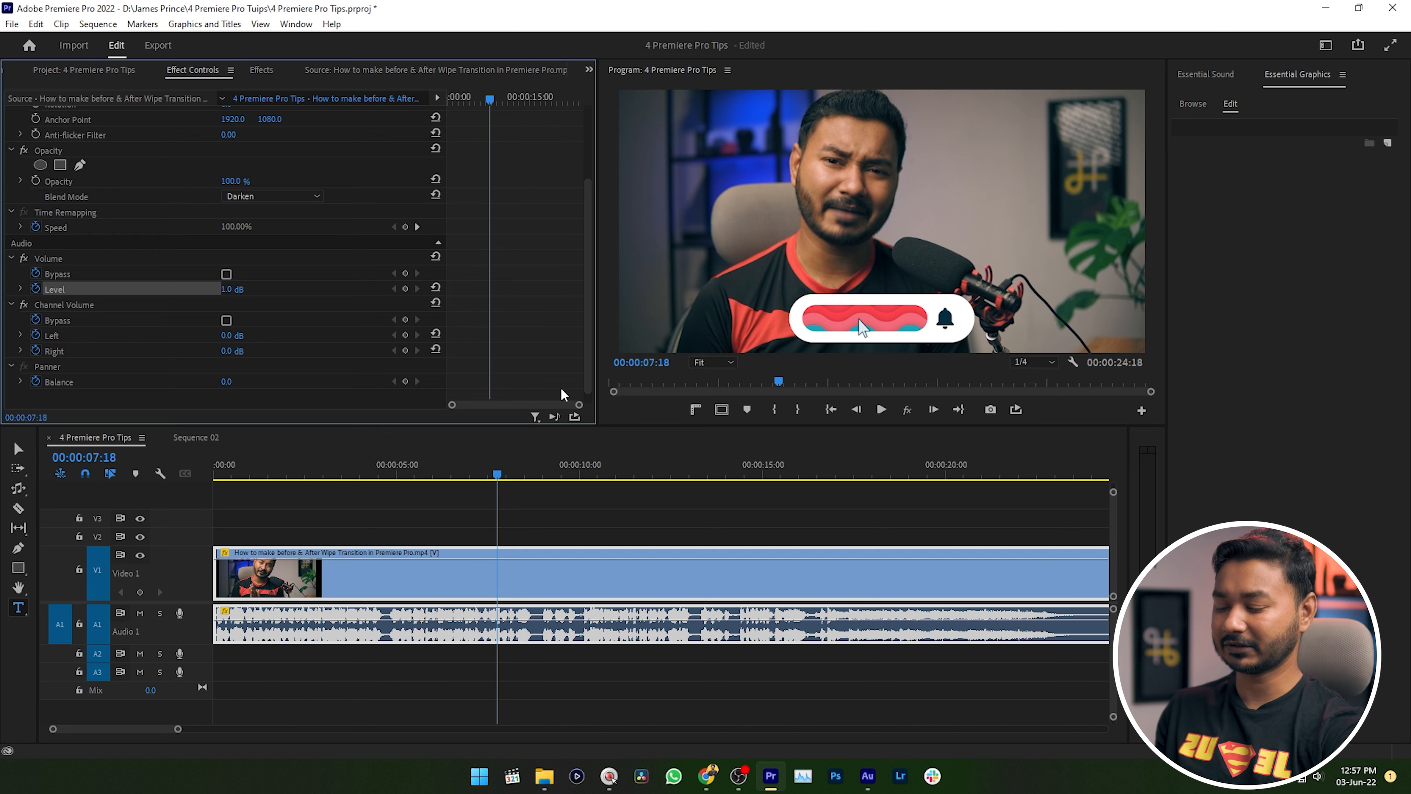
Lower the selected clip's volume level in small increments.
key([)
key([)
key([)
key([)
key([)
key([)
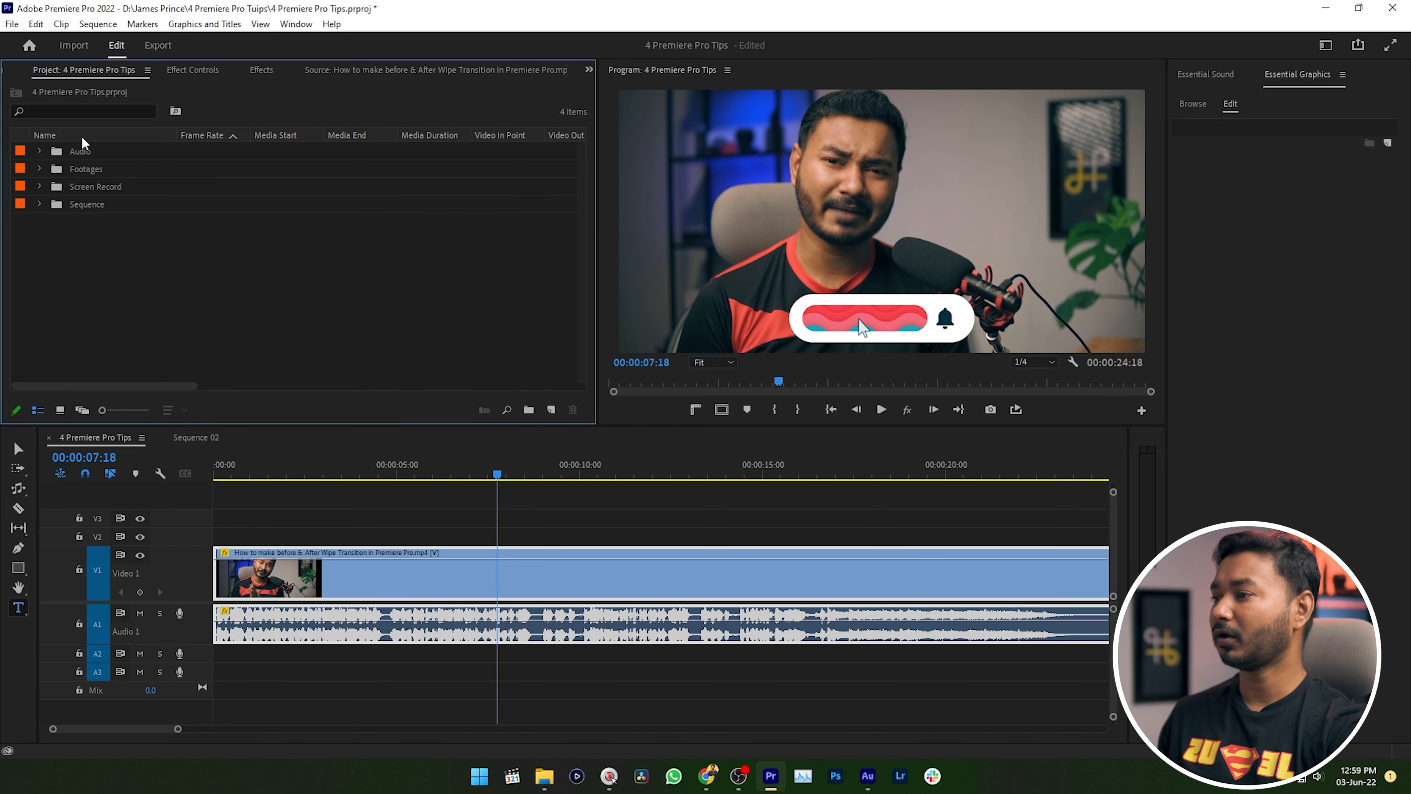
Expand the Audio bin in the project together with its Music and Sound Effects sub-bins.
click(39, 152)
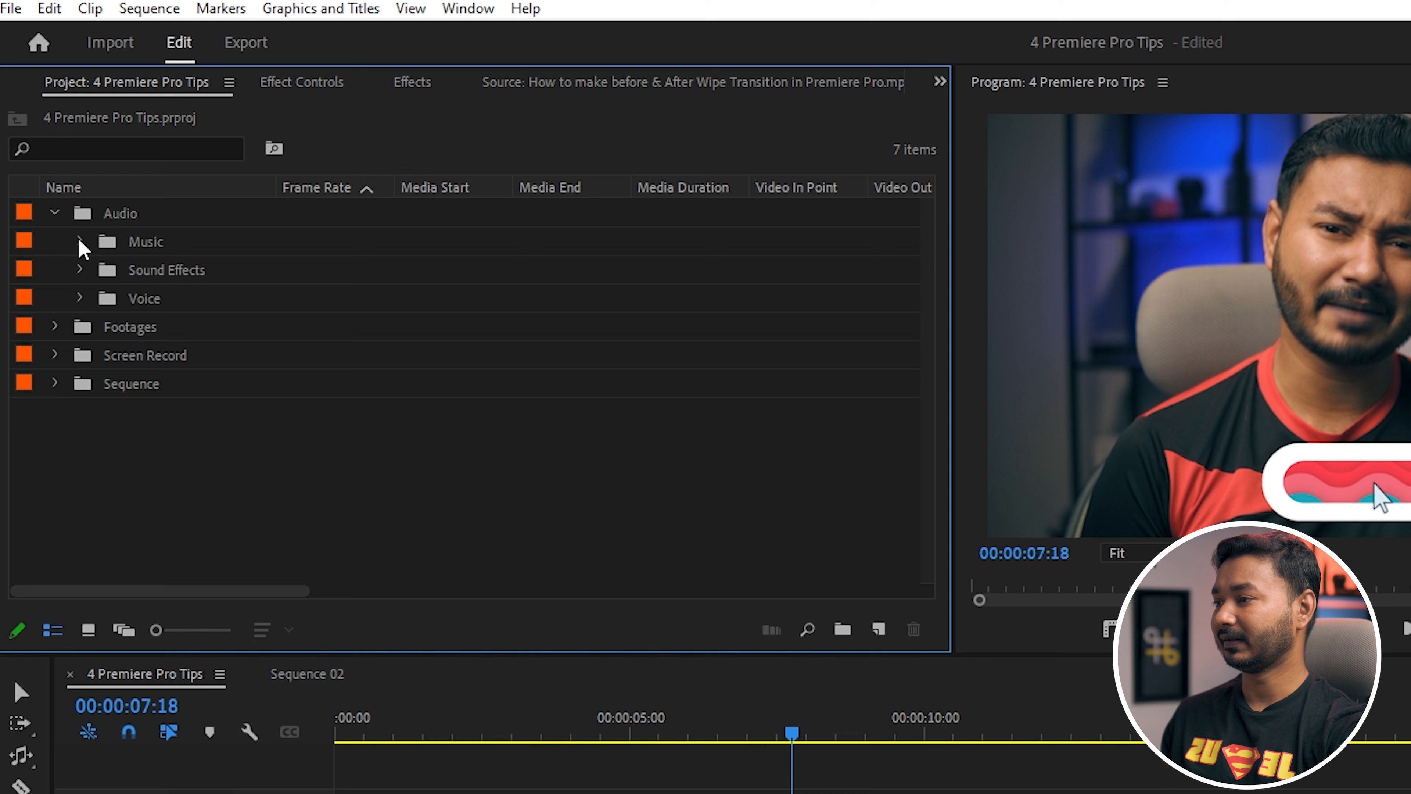
click(79, 241)
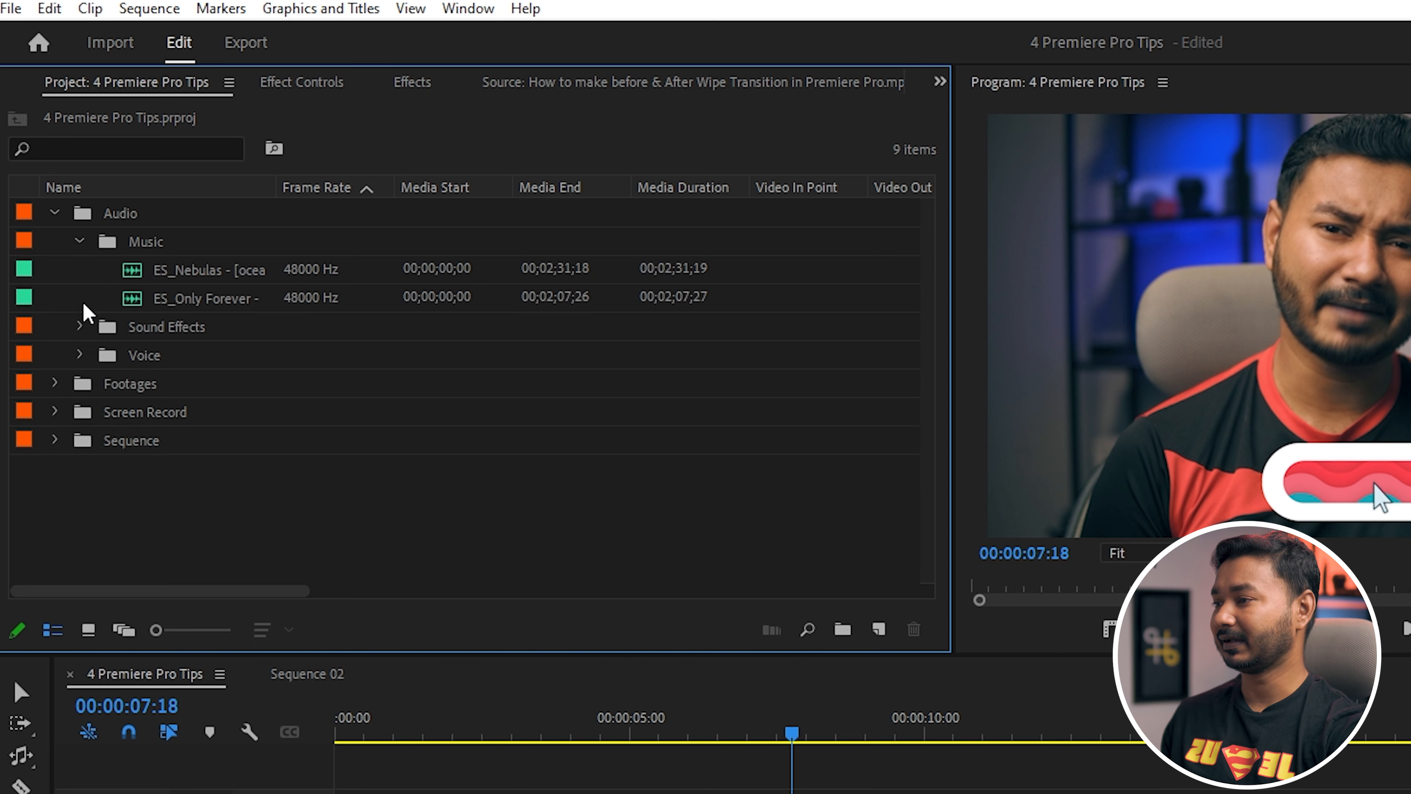
click(80, 327)
scroll(161, 362, down, 5)
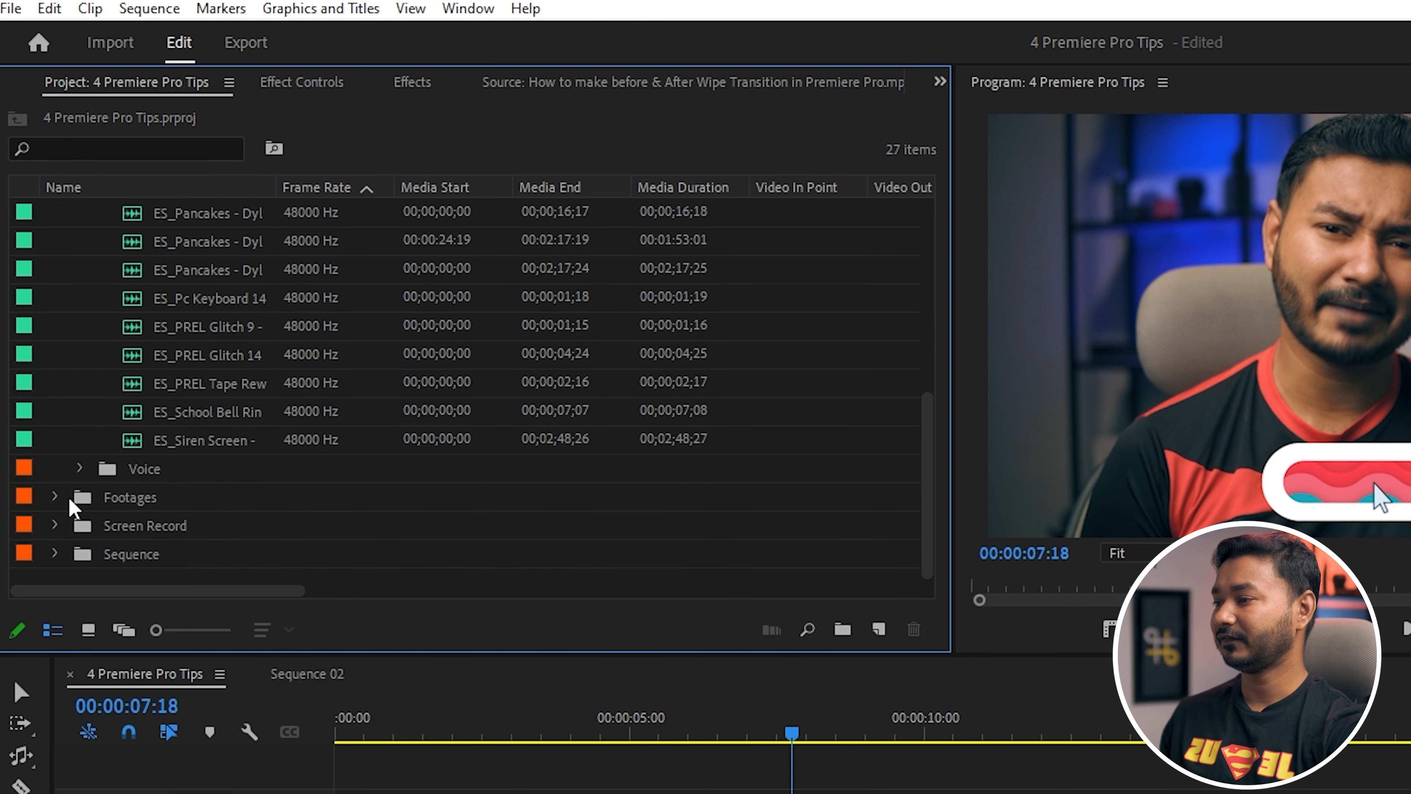
Expand the Footages bin with its Camera and Broll sub-bins, plus the Sequence and Screen Record bins.
click(54, 499)
scroll(239, 463, down, 1)
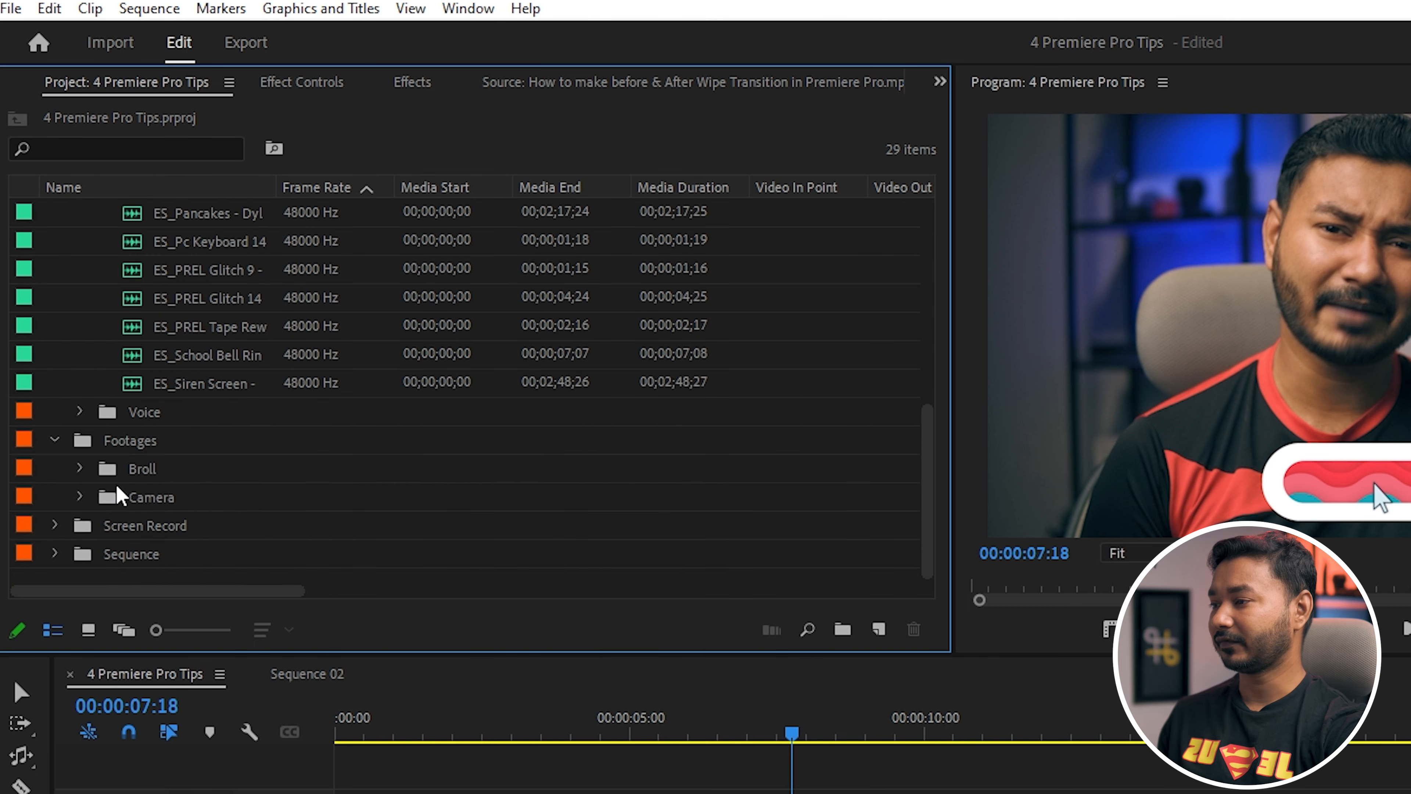
click(79, 497)
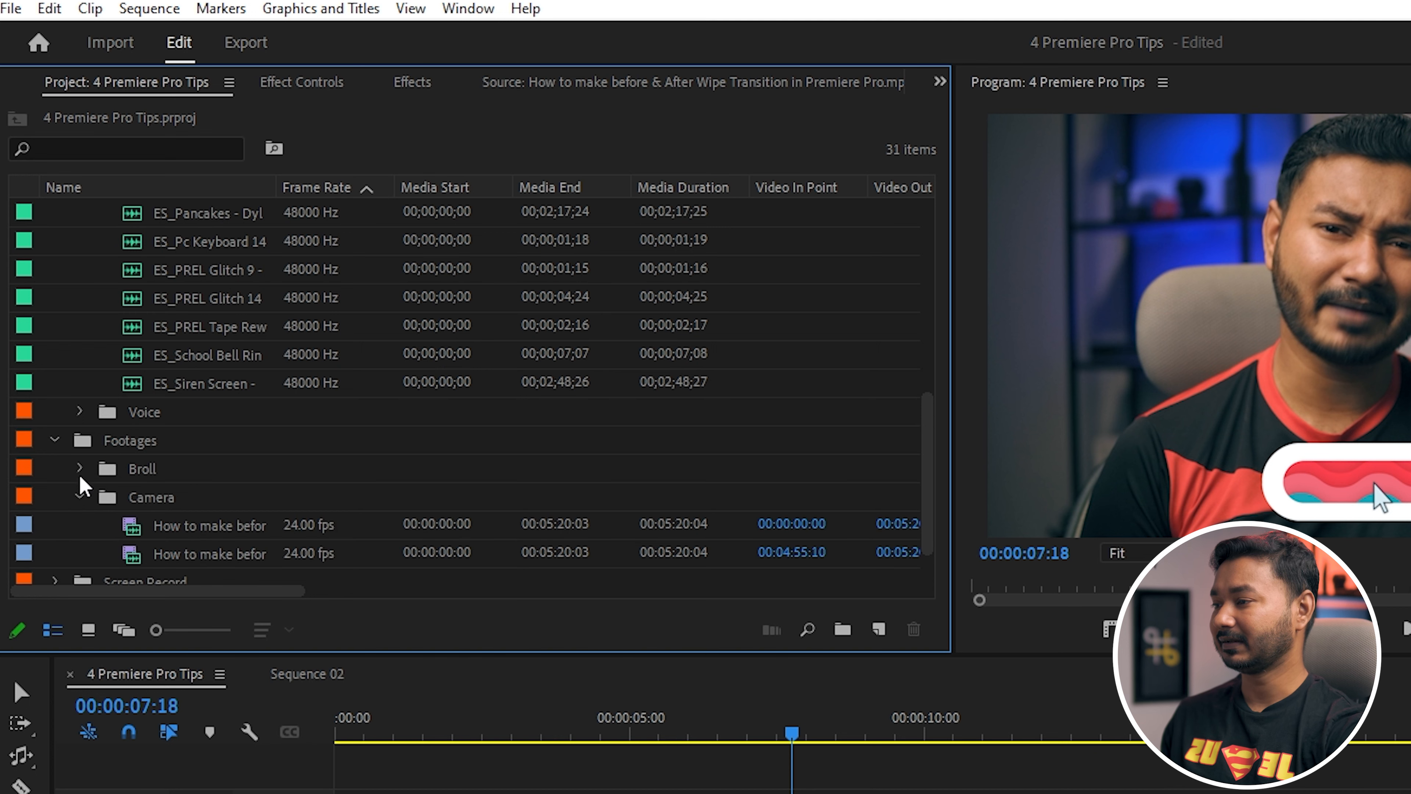
click(79, 468)
scroll(293, 453, down, 3)
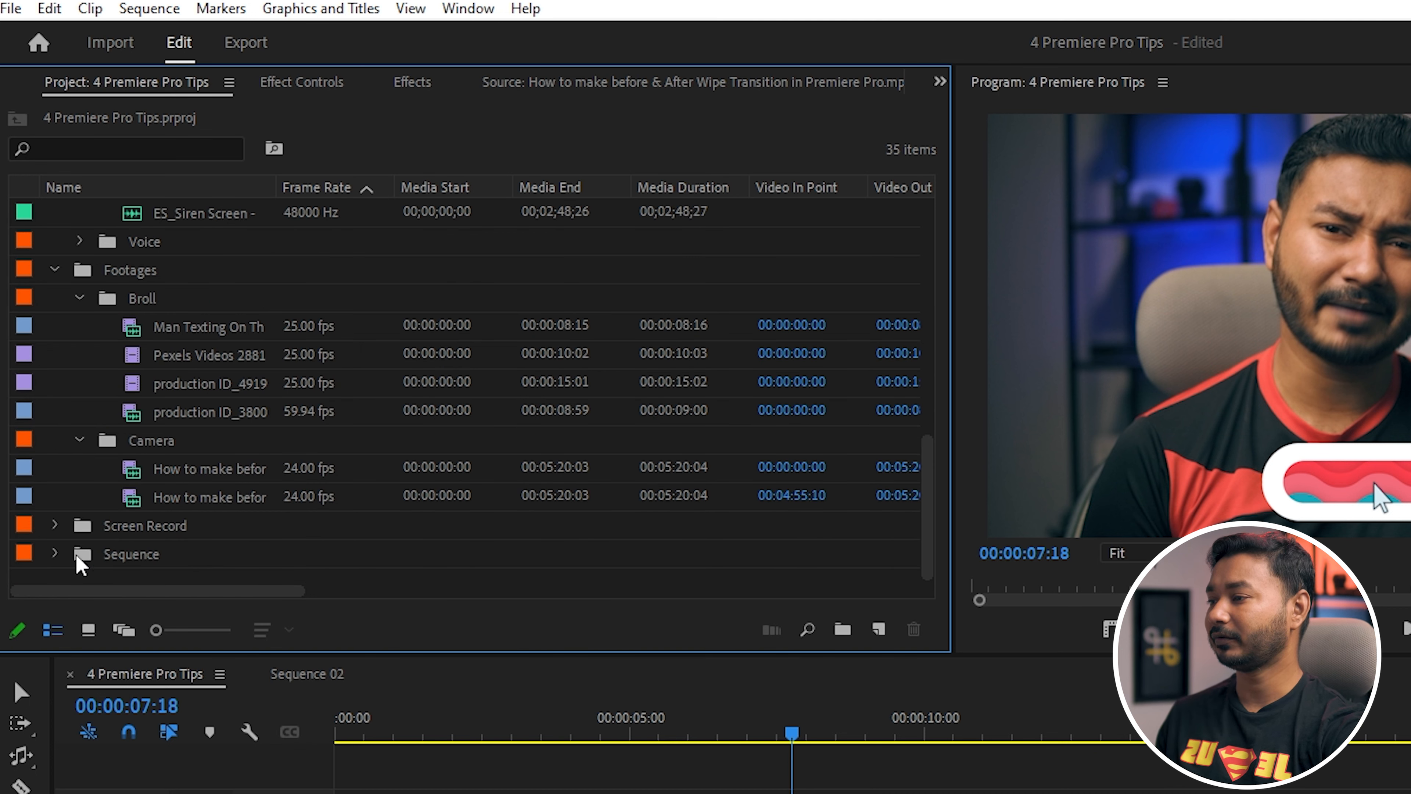
click(55, 554)
click(54, 526)
Look through the contents of the expanded Audio, Footages, Screen Record and Sequence bins.
scroll(346, 466, up, 4)
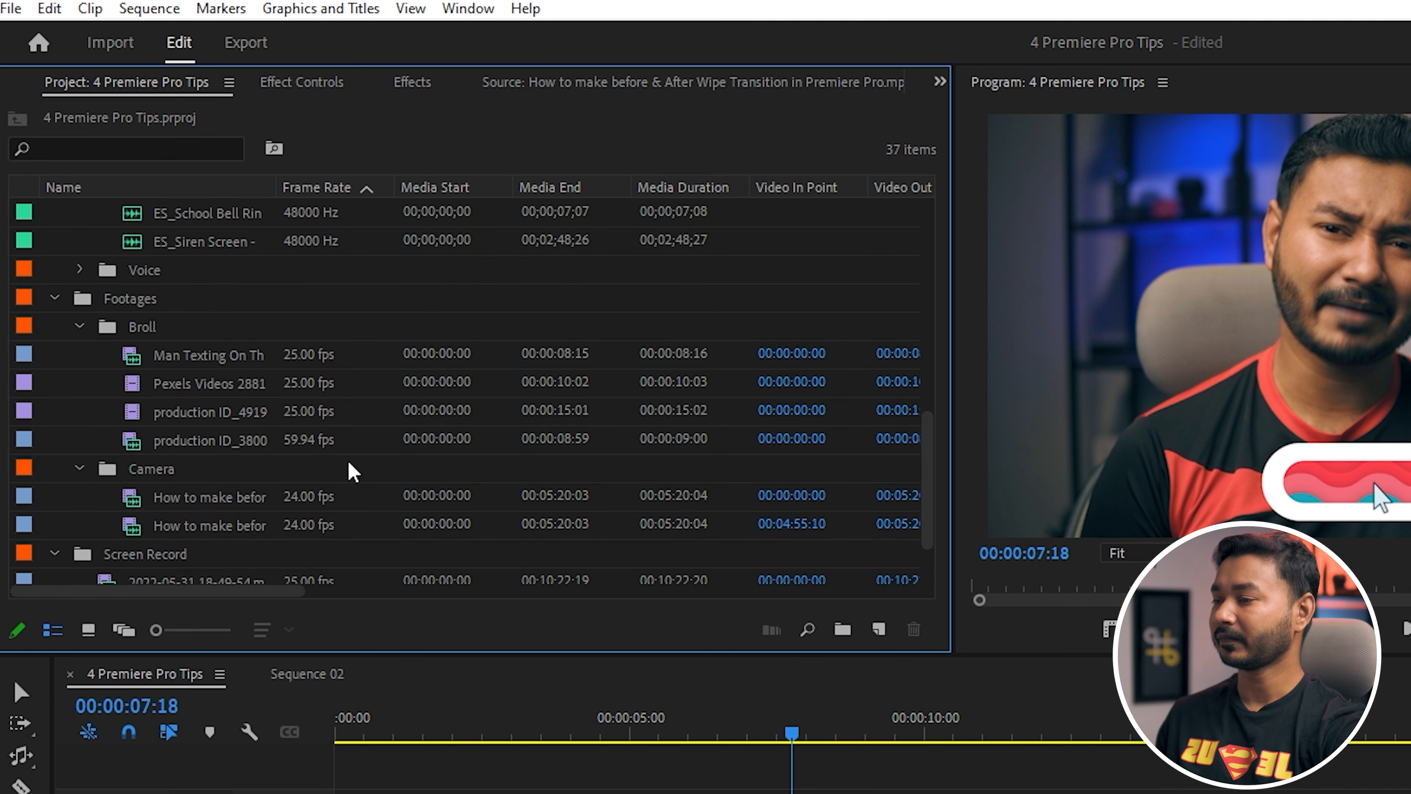
scroll(358, 477, up, 8)
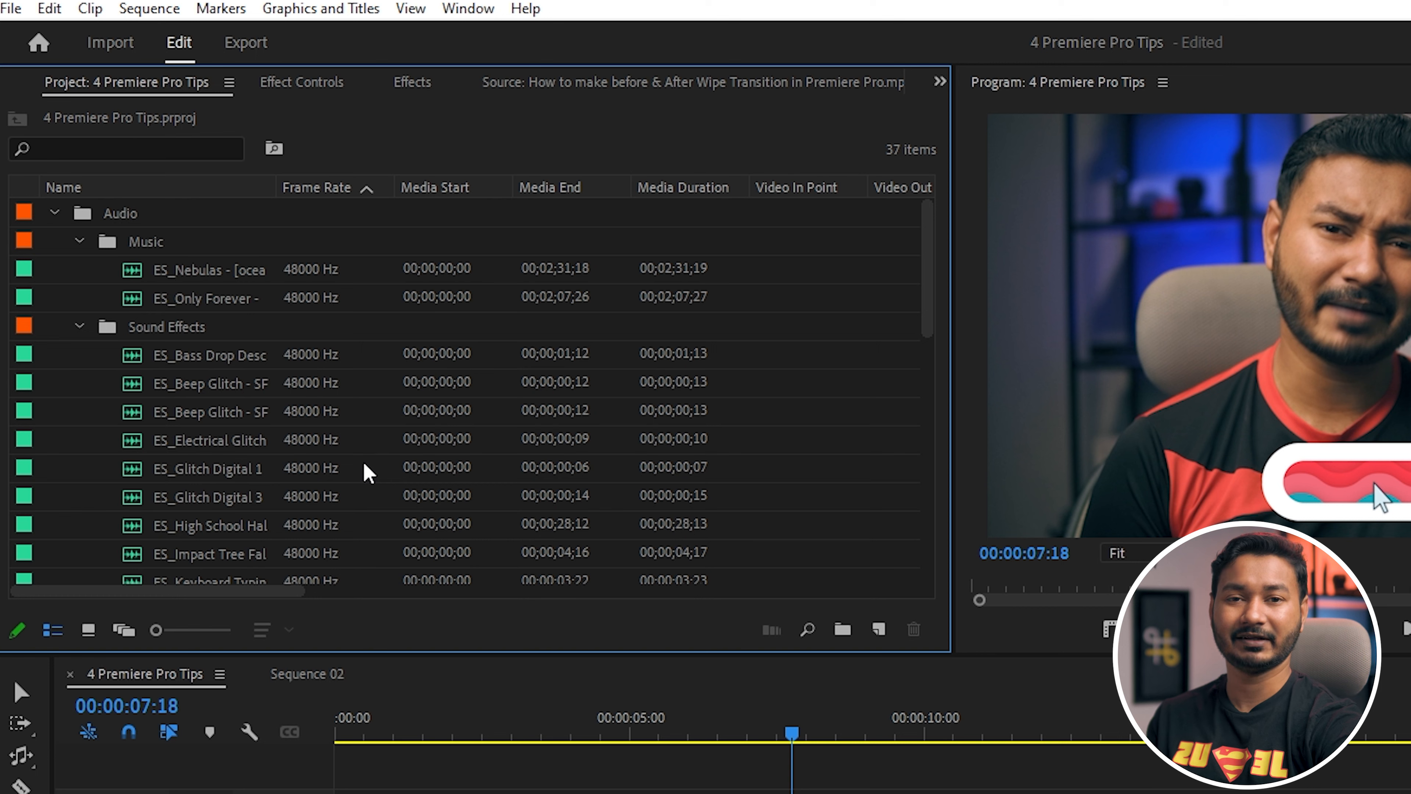
scroll(378, 432, down, 8)
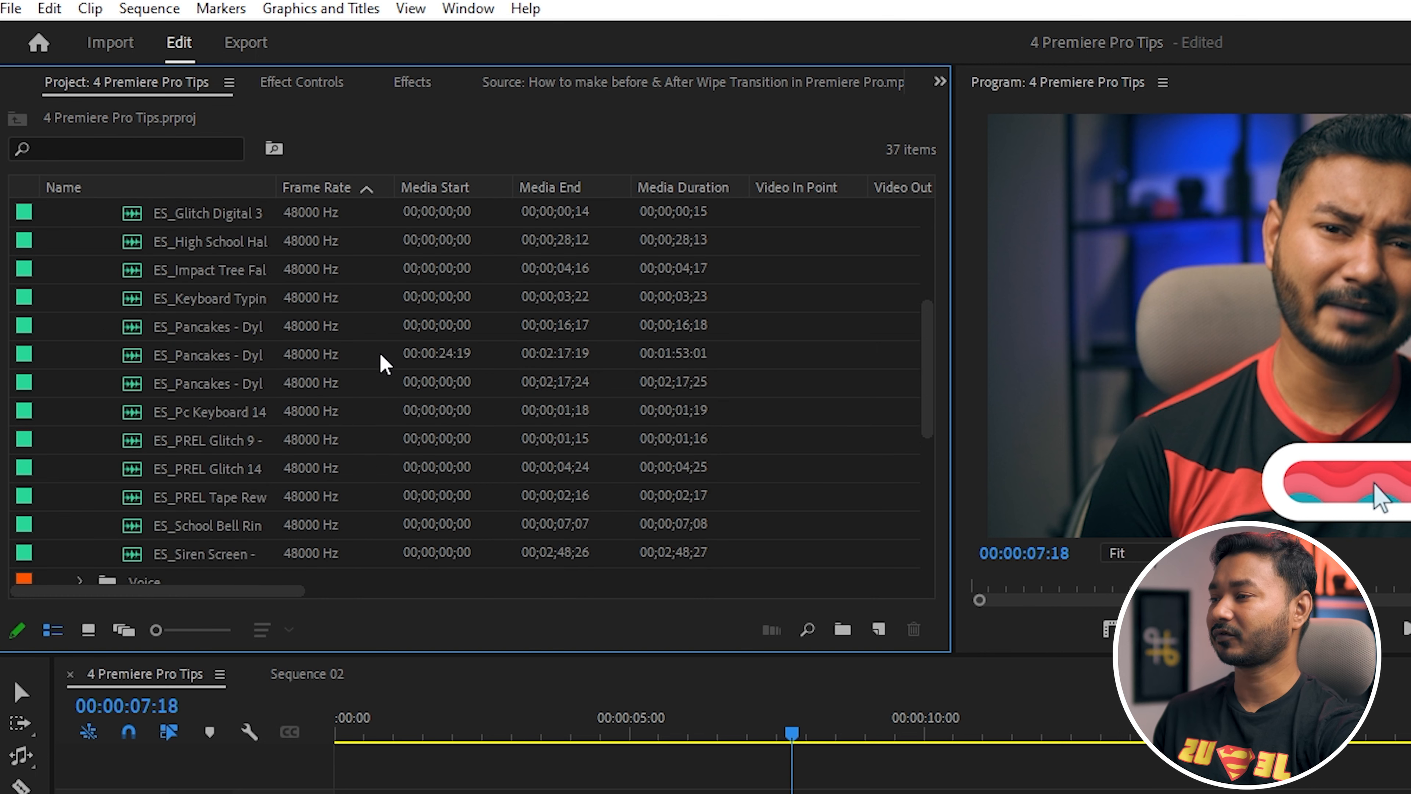
scroll(217, 395, down, 3)
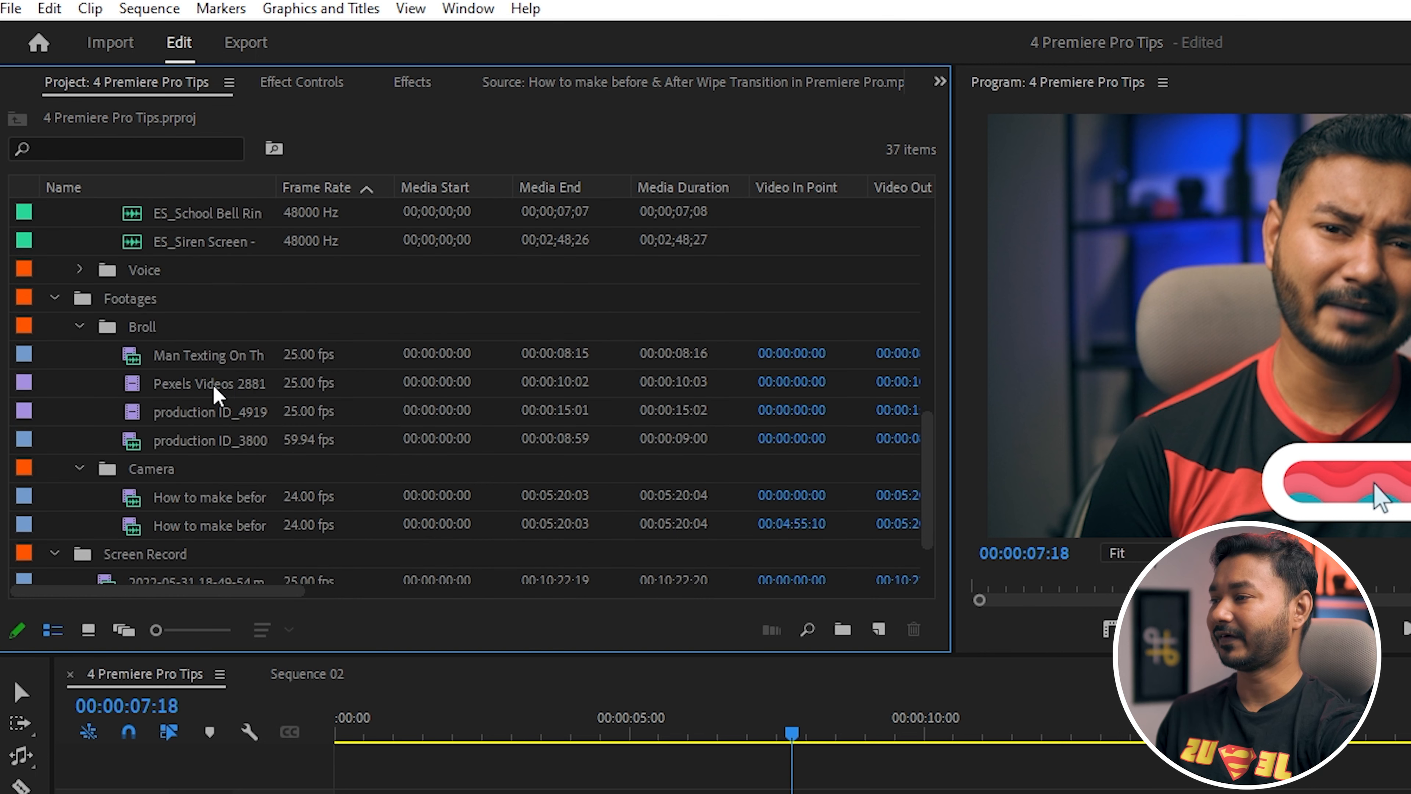
click(126, 294)
scroll(283, 353, down, 2)
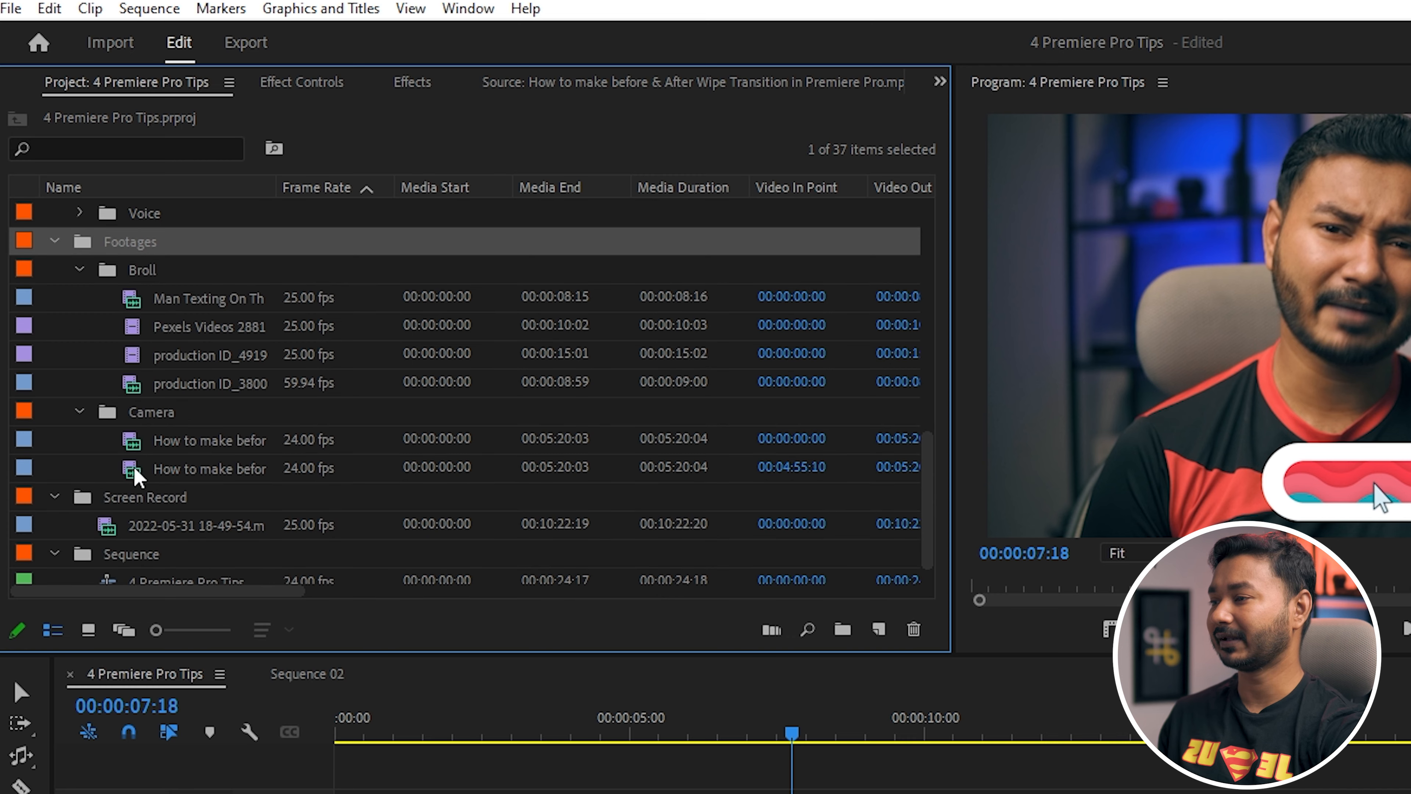
click(164, 416)
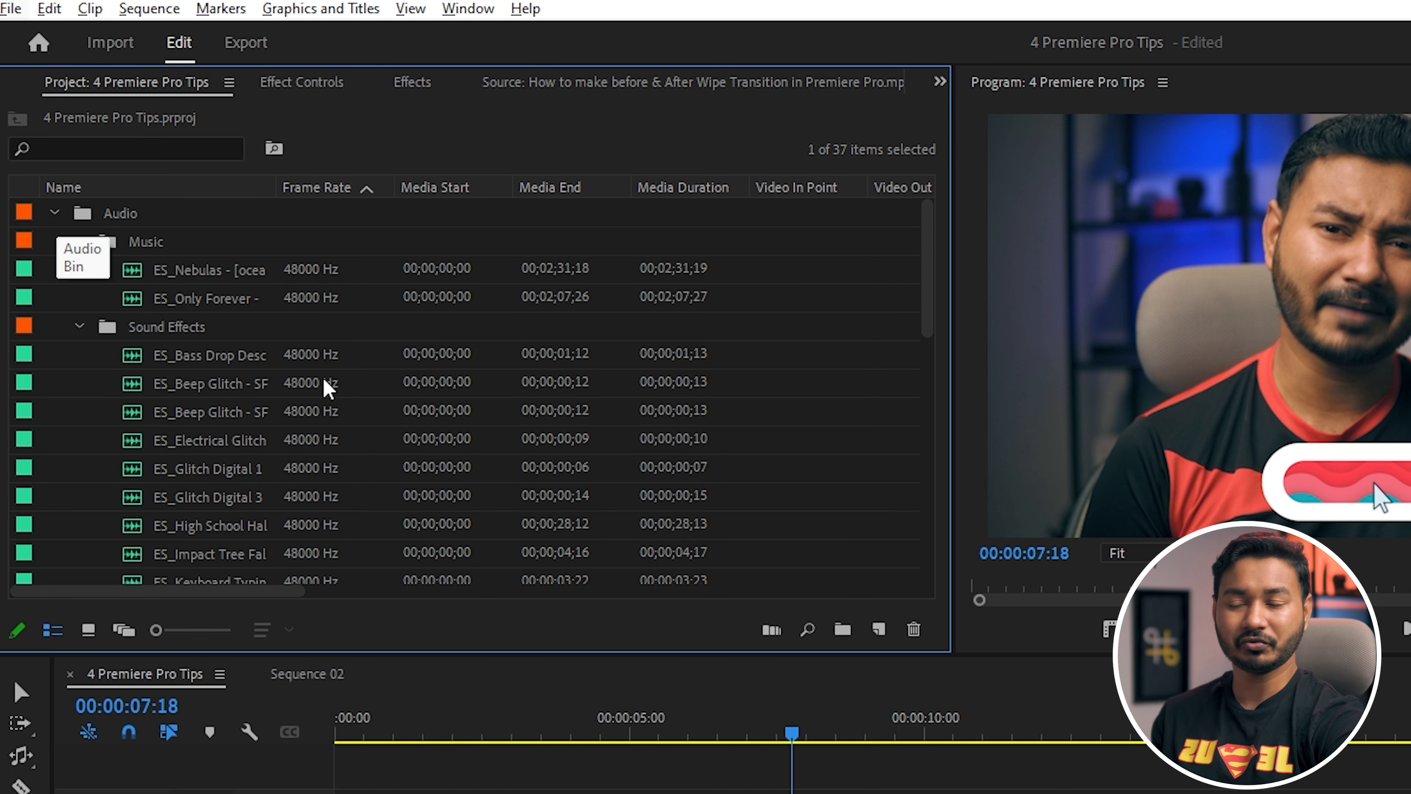
Collapse all top-level bins and their sub-bins in the project at once.
alt+click(55, 214)
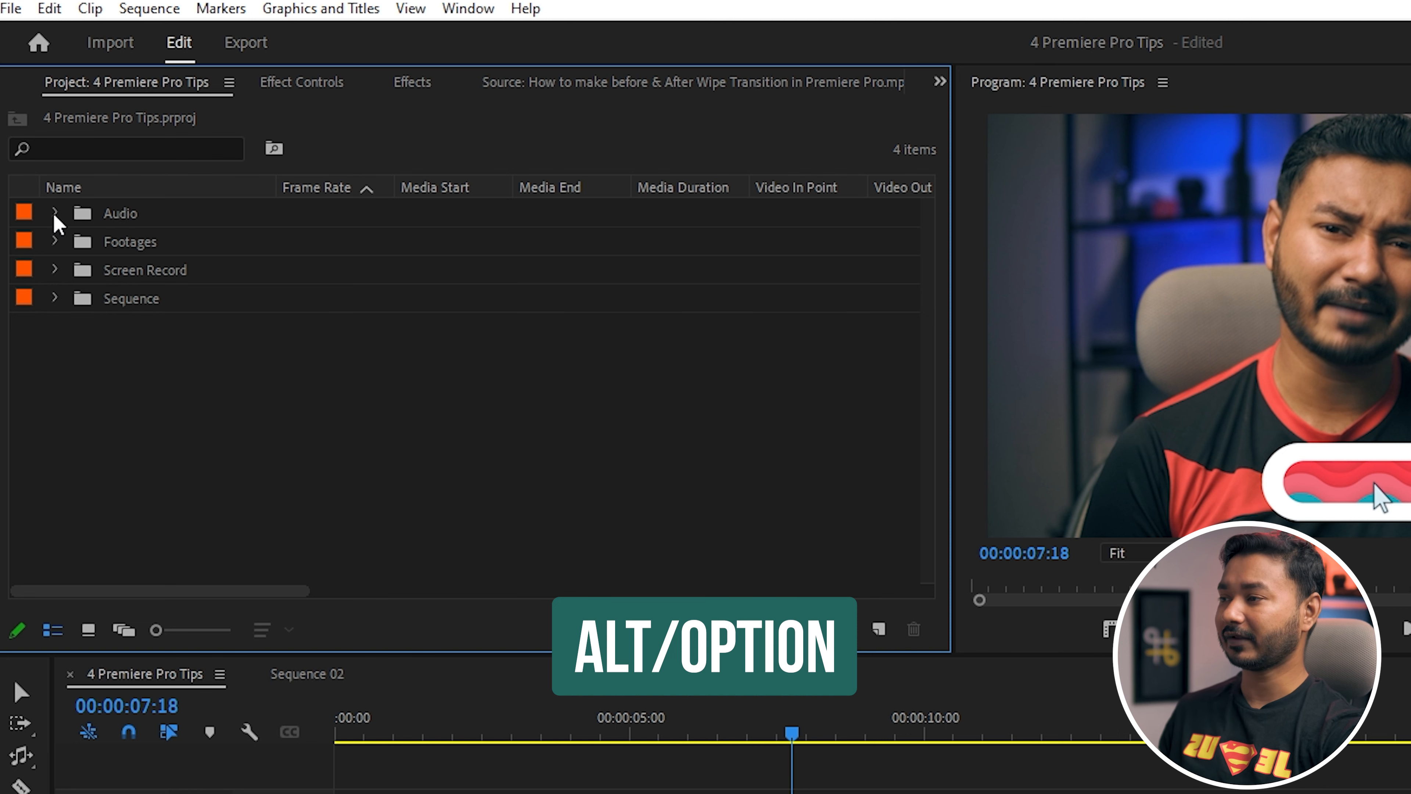
alt+click(55, 215)
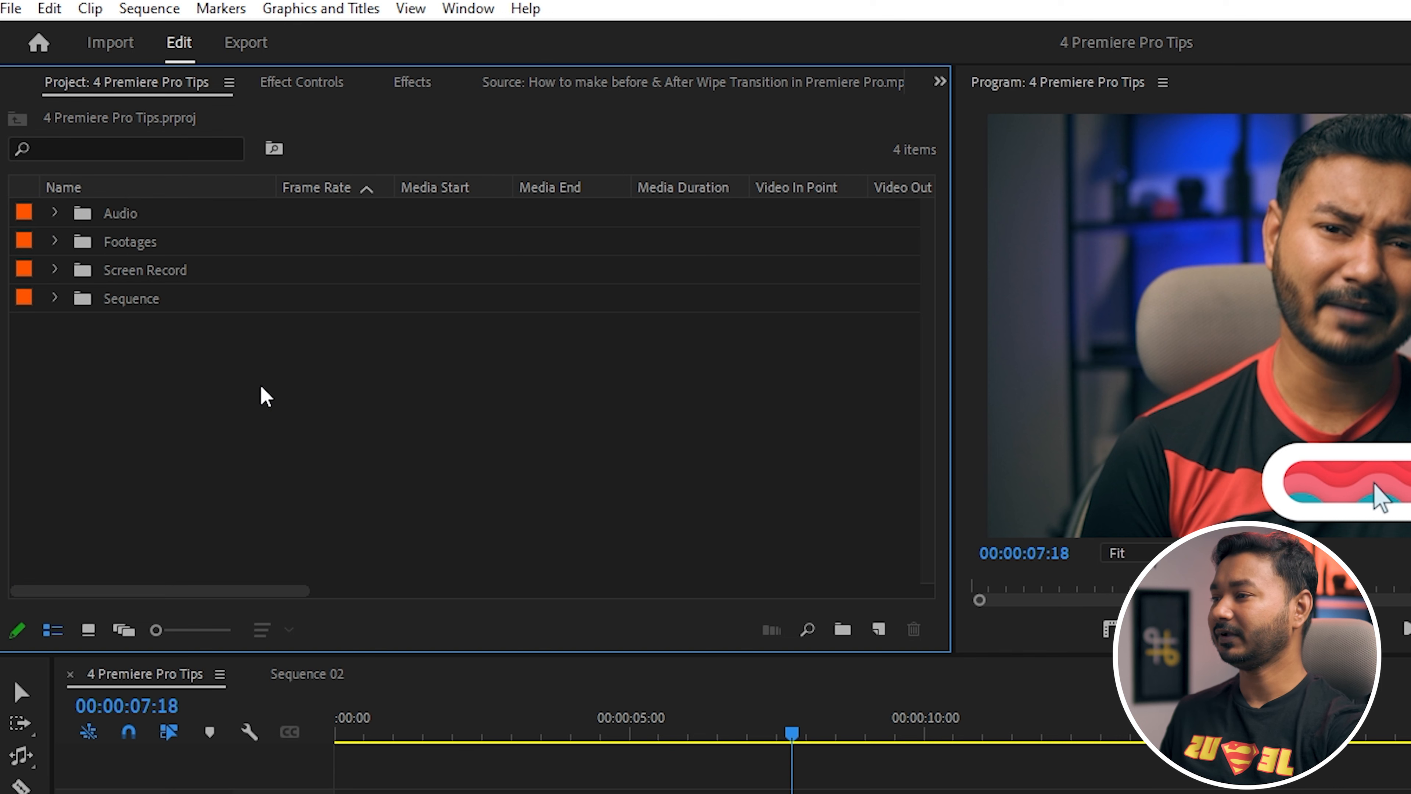
Expand and collapse the Footages bin on its own, and toggle all top-level bins together for comparison.
ctrl+click(55, 242)
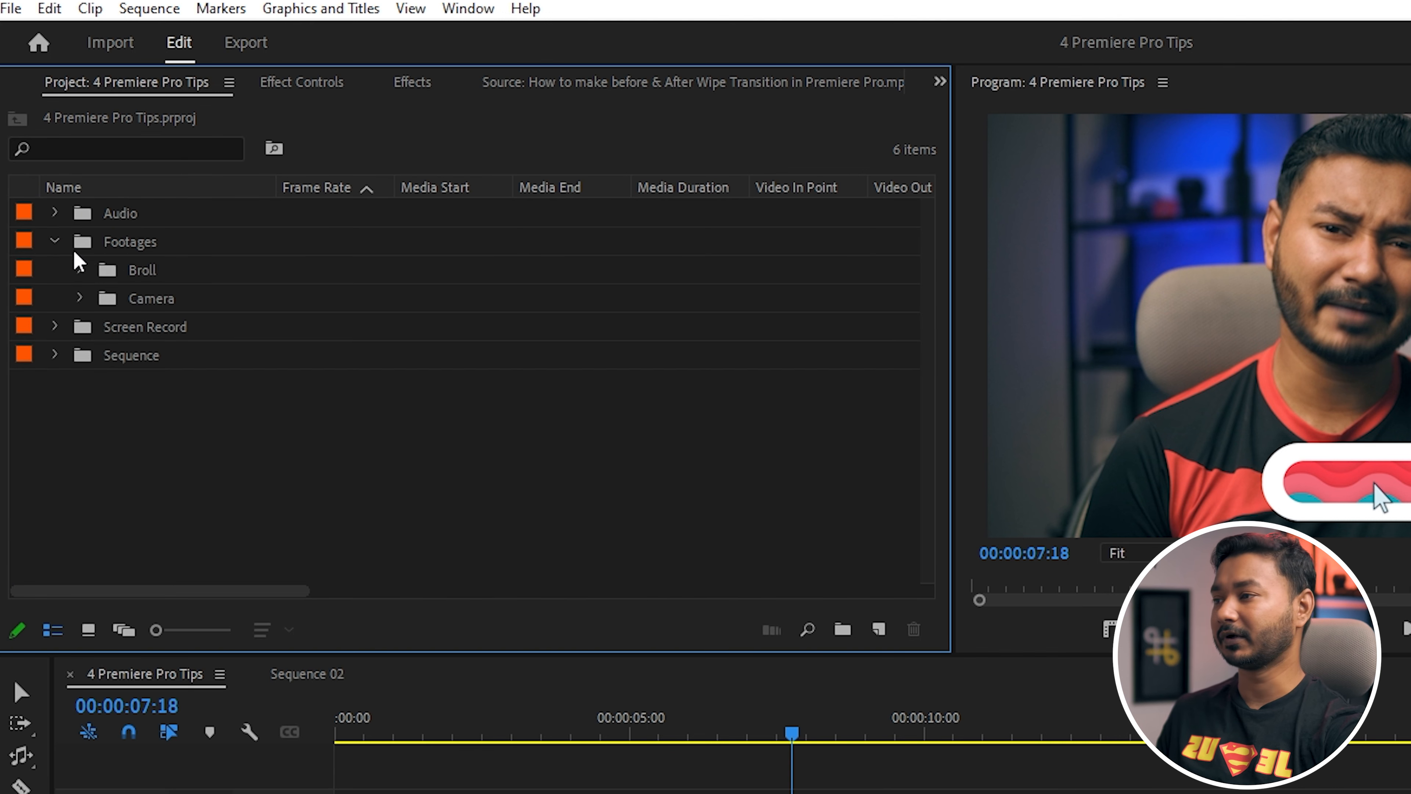
click(54, 241)
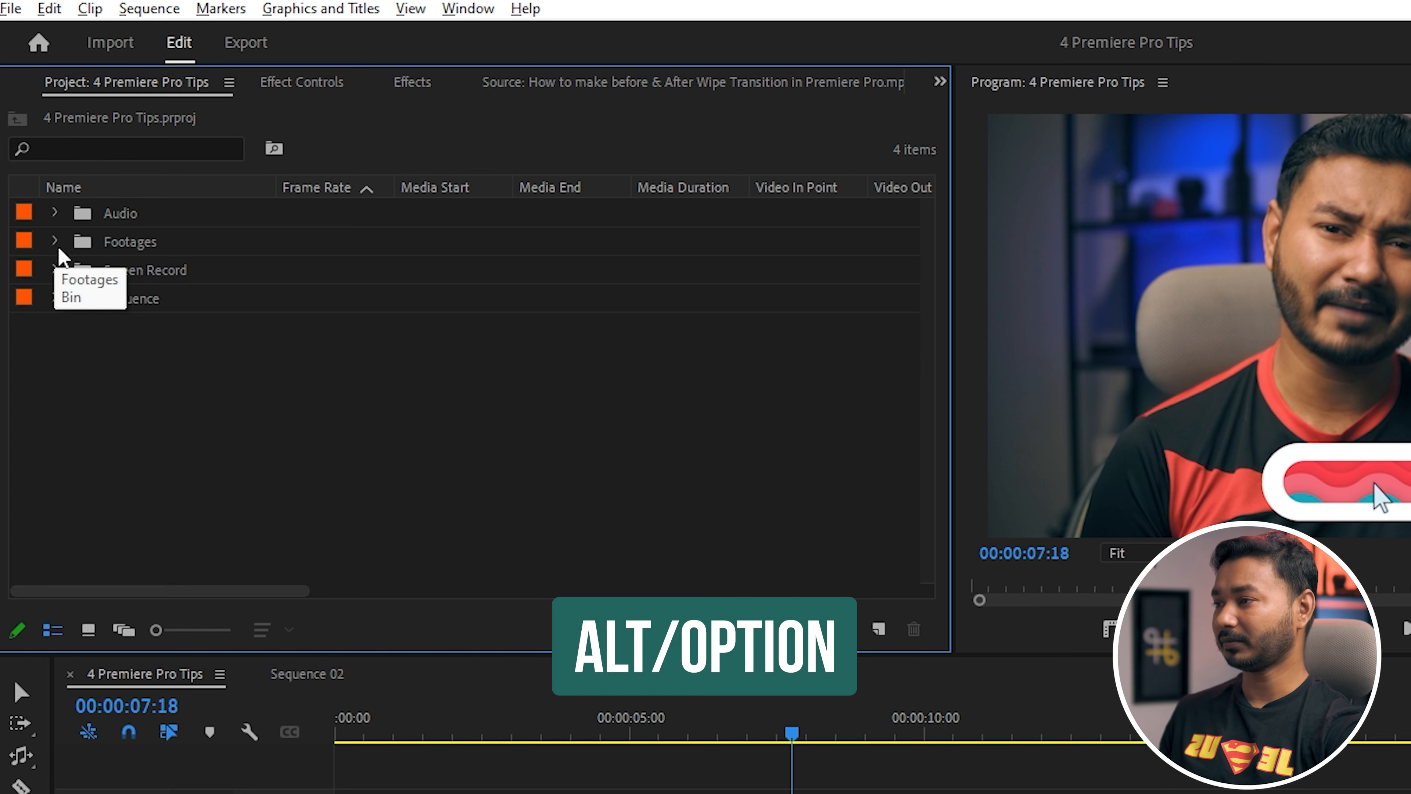
alt+click(55, 241)
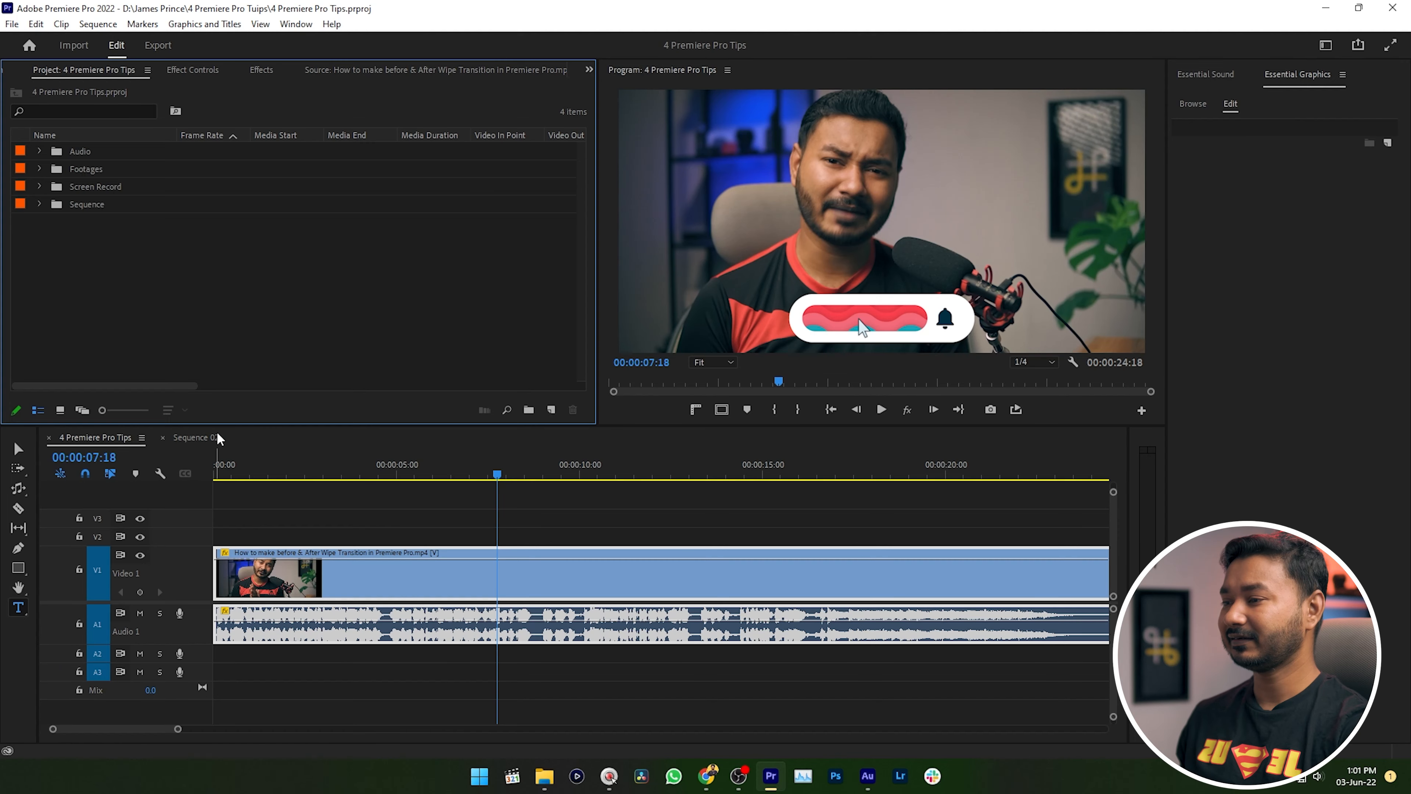
Switch to the Sequence 02 timeline and move the playhead to the end of the sequence.
click(218, 439)
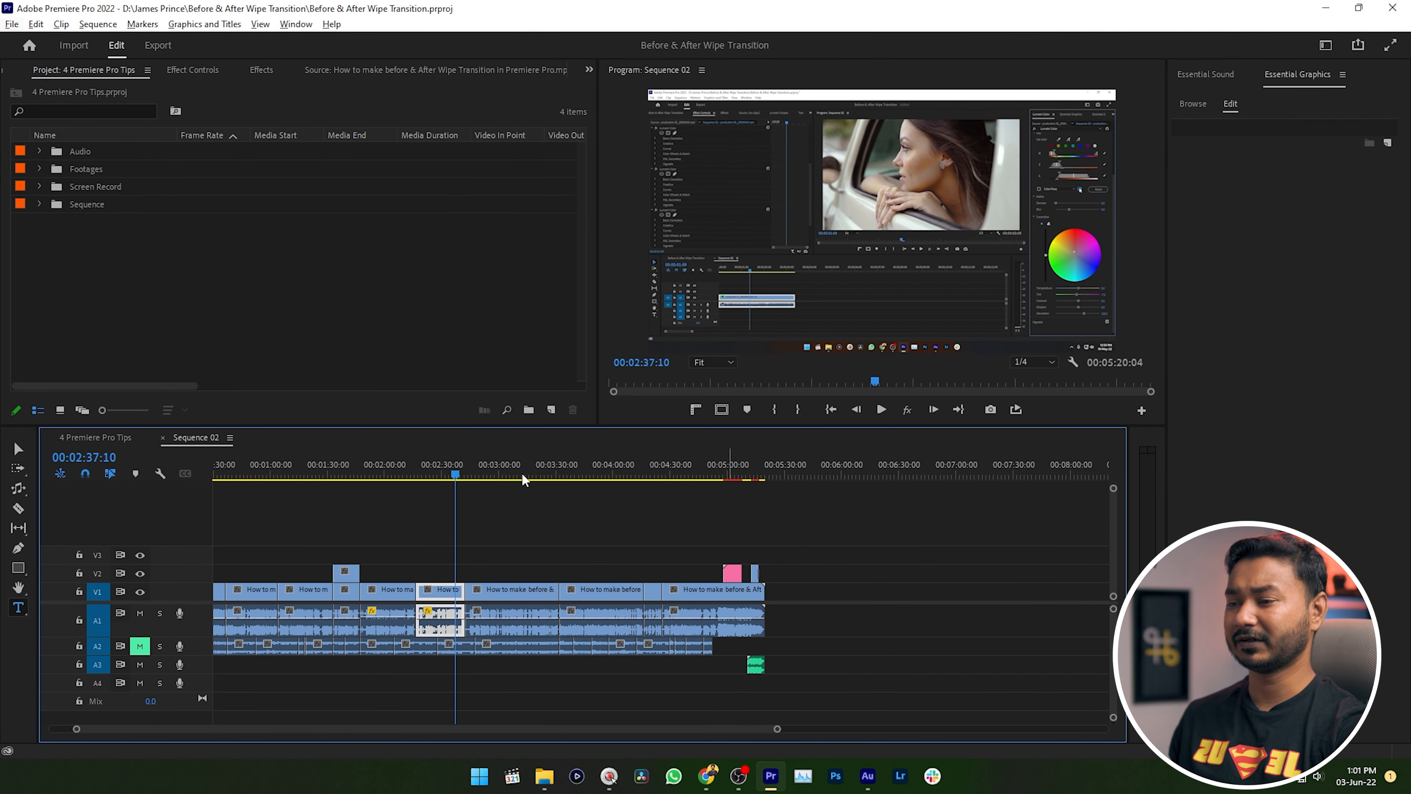
drag(525, 475, 769, 475)
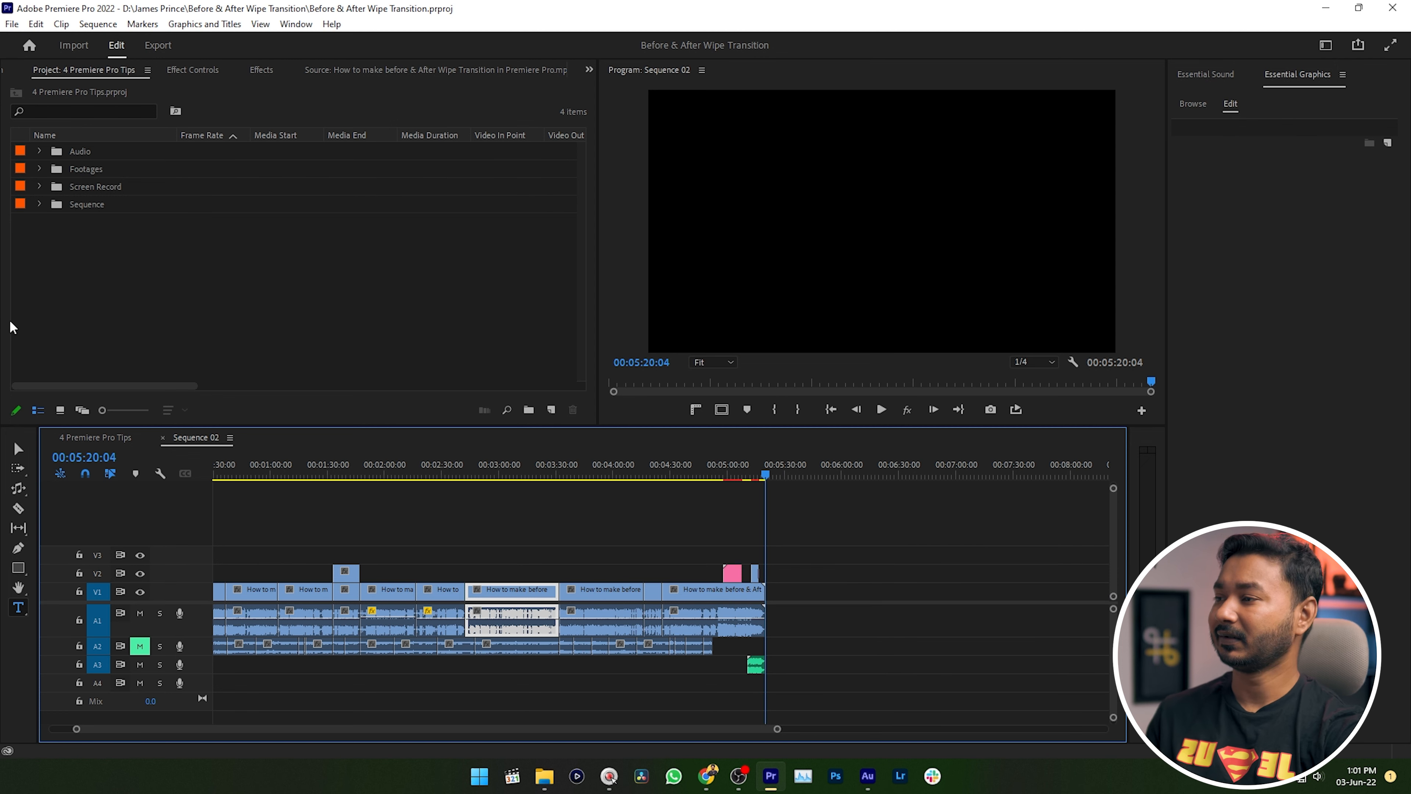
Place the ES_Nebulas track from the Music bin on audio track A4 at the sequence start and save the project.
click(39, 151)
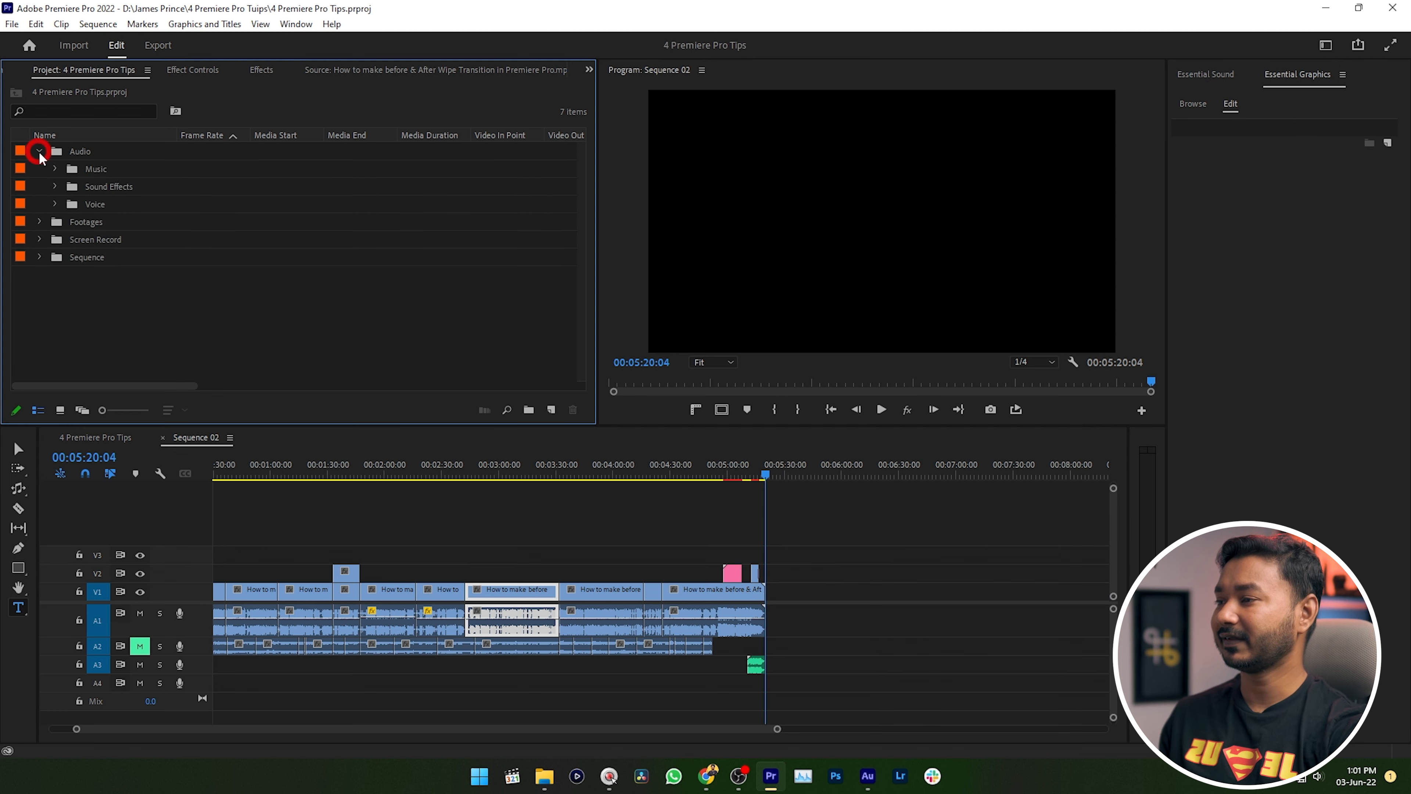
click(54, 169)
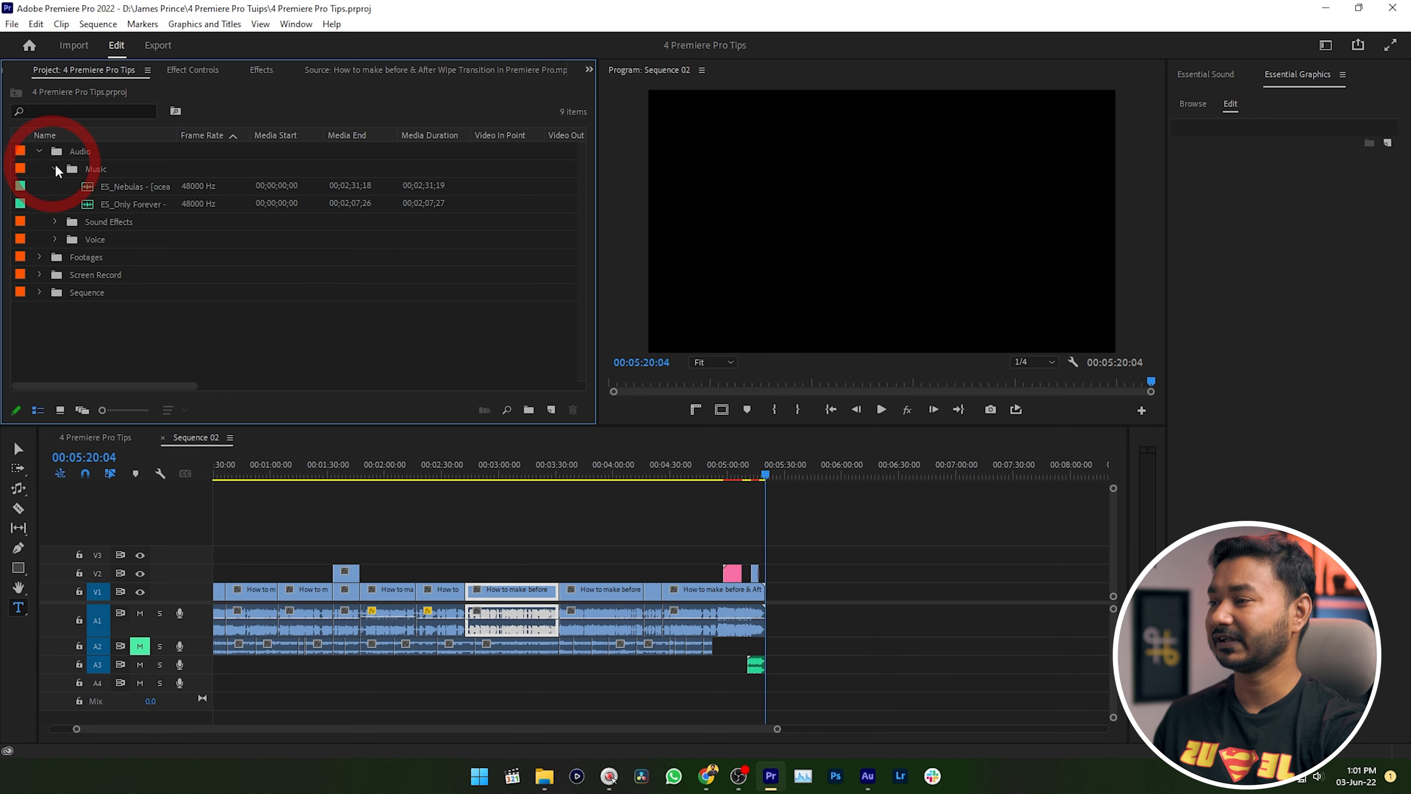
click(122, 184)
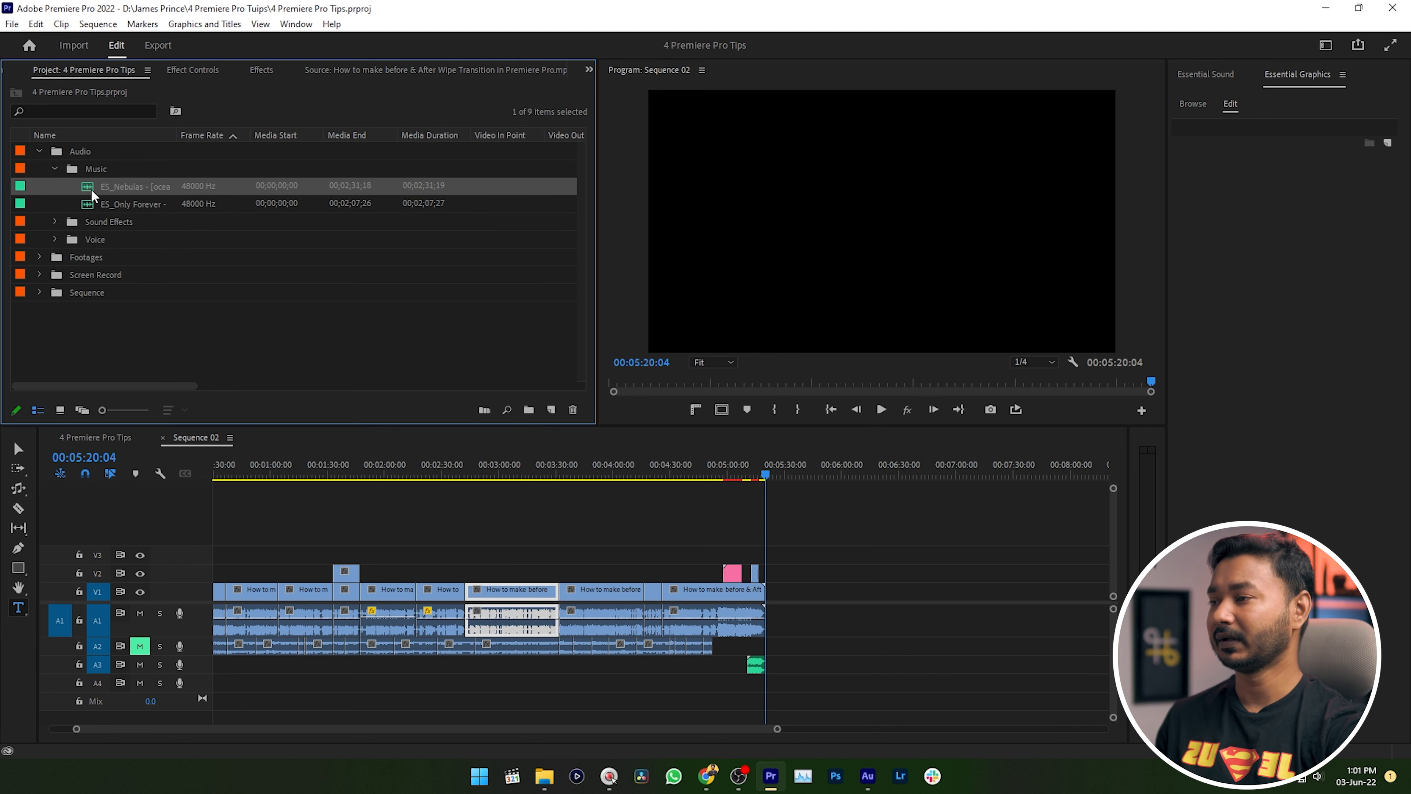
drag(211, 355, 212, 682)
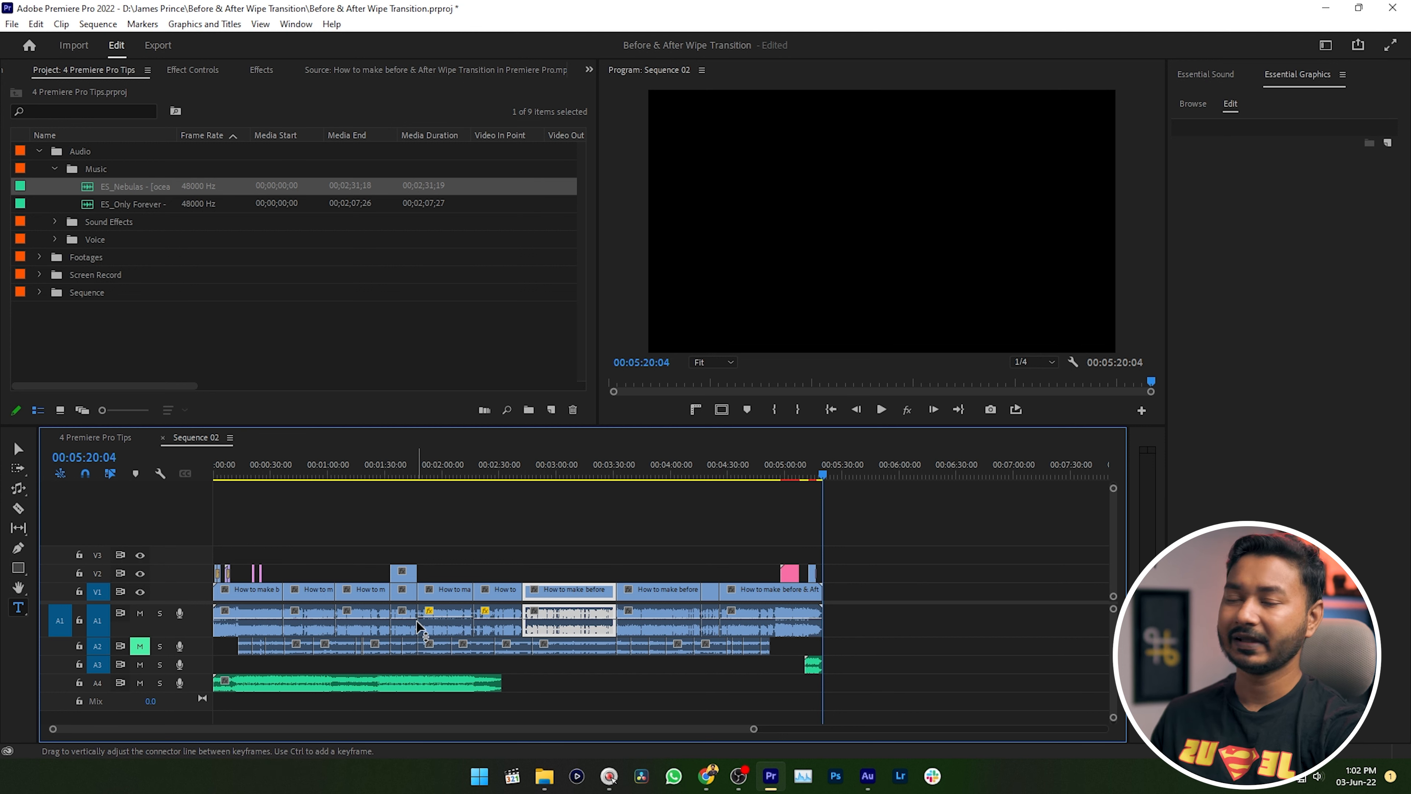
key(ctrl+s)
Split the music clip on track A4 at 00:00:52:14 and duplicate it along the track to extend the music.
click(314, 469)
click(326, 682)
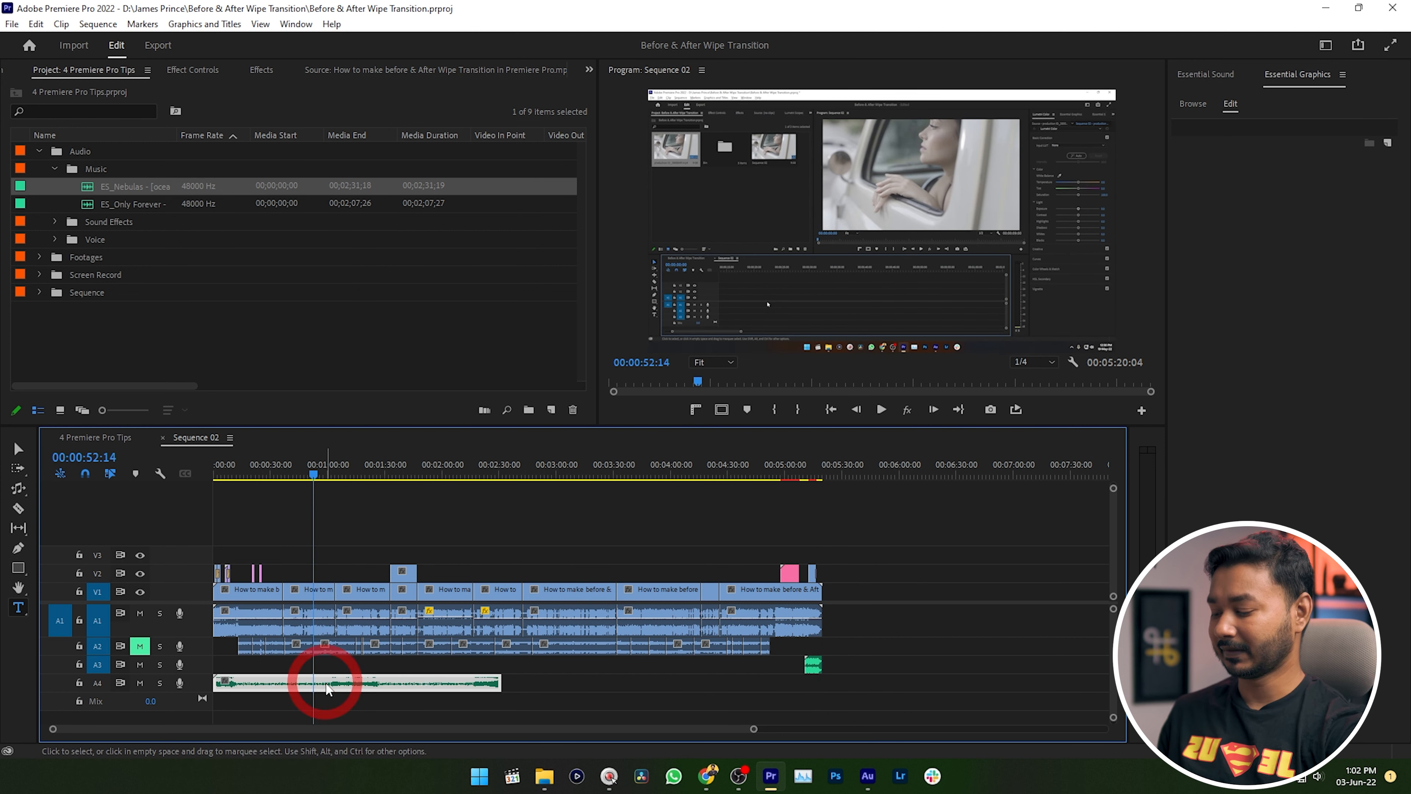
key(ctrl+k)
drag(328, 681, 589, 679)
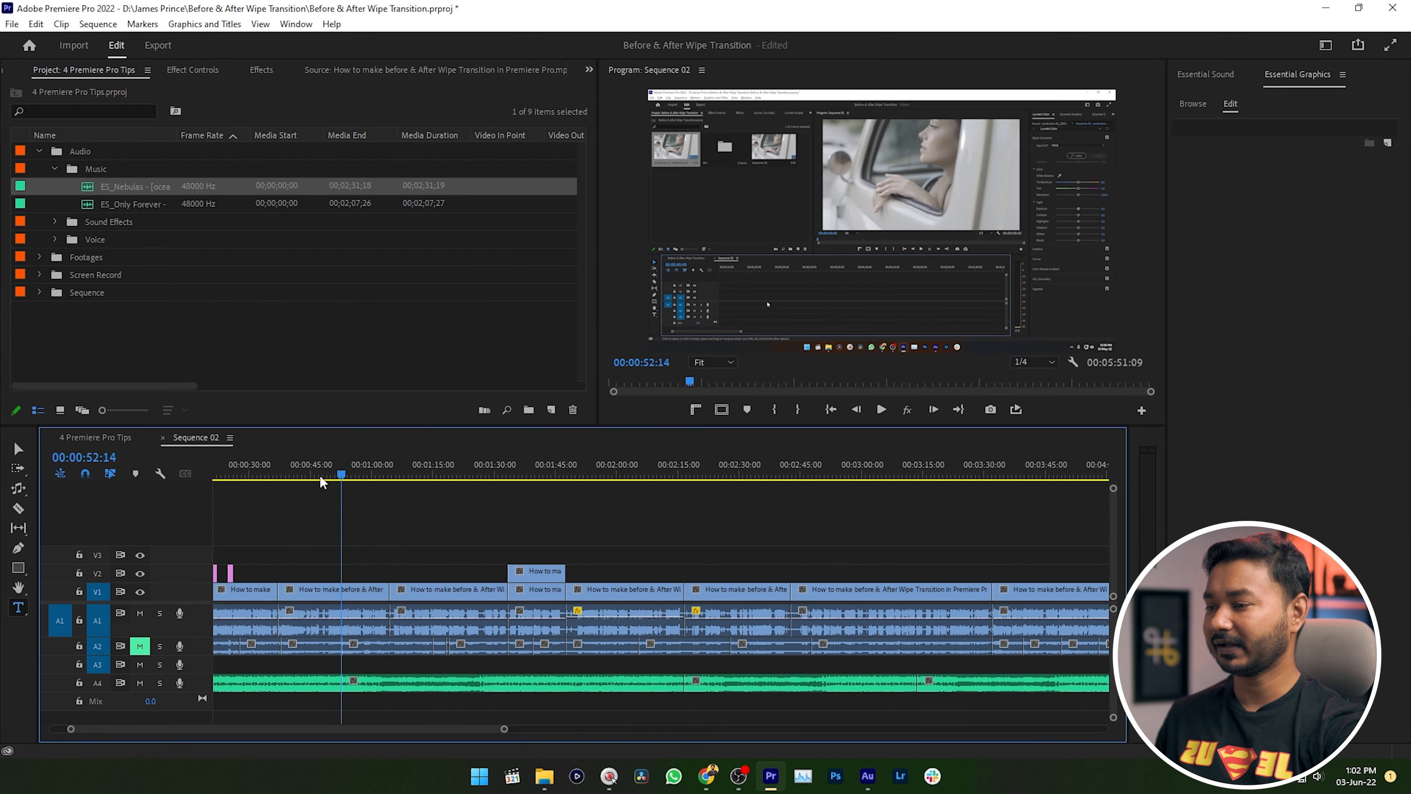
Play back Sequence 02 with the added music from about 00:00:47.
click(321, 473)
key(space)
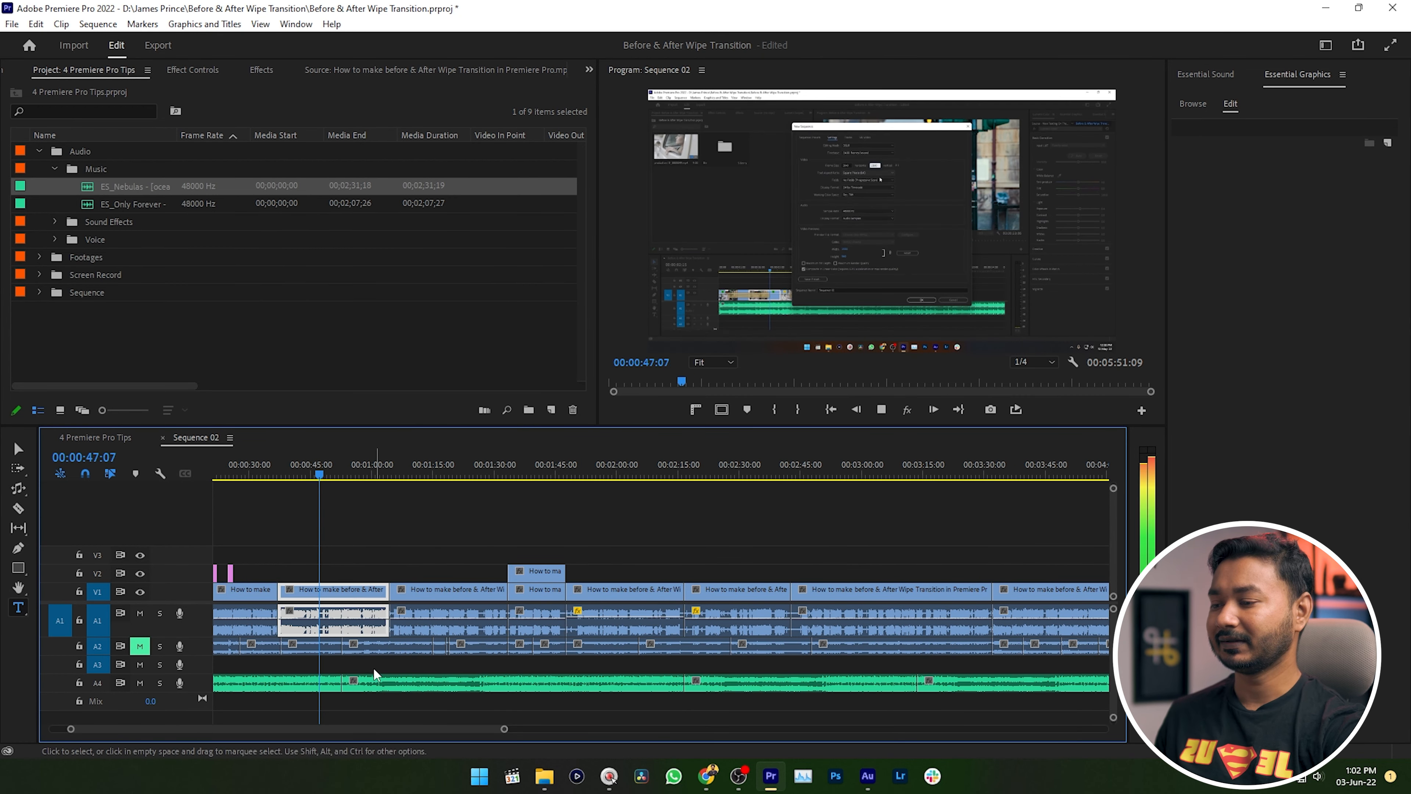
scroll(328, 691, up, 5)
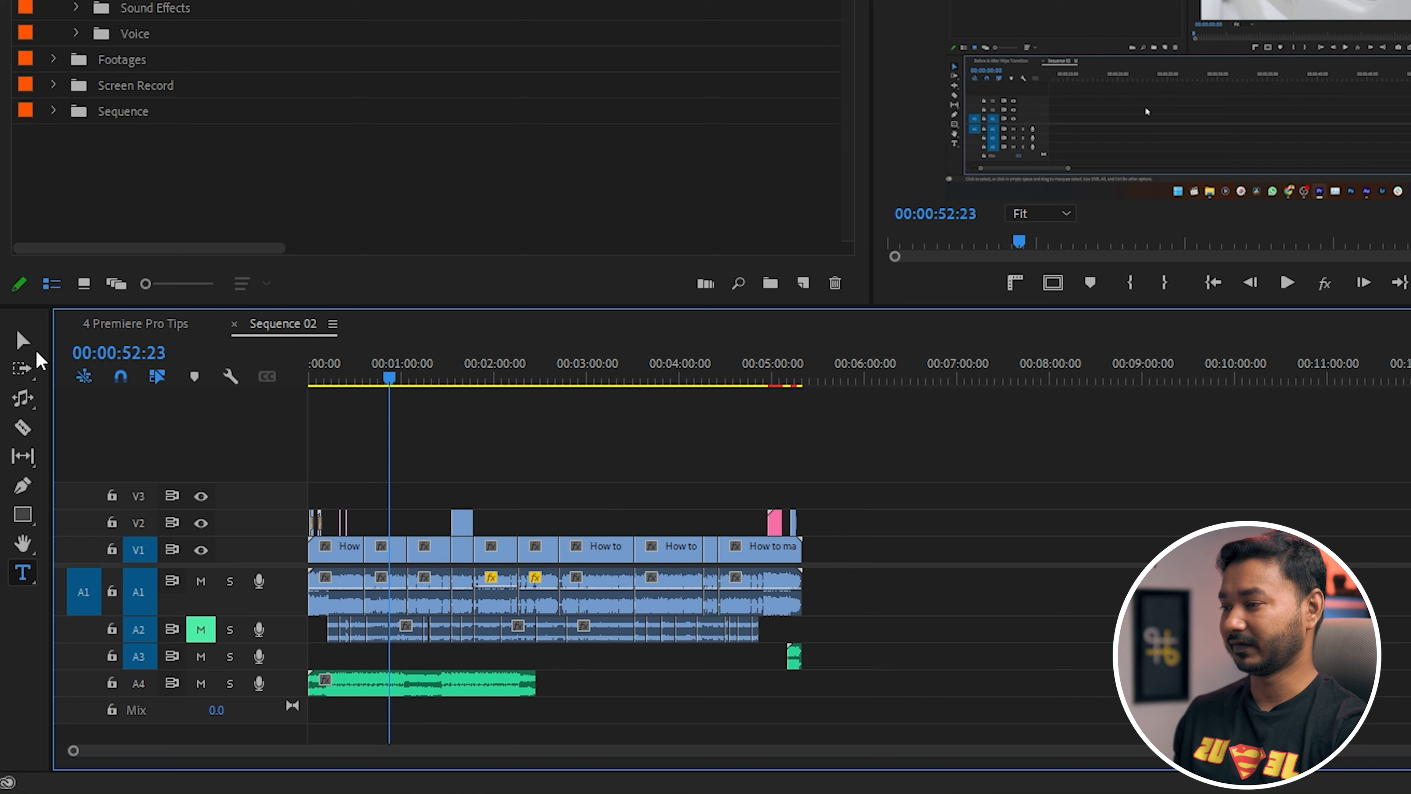
Use the Remix Tool to extend the music clip on track A4 to about the end of the sequence's video.
click(23, 398)
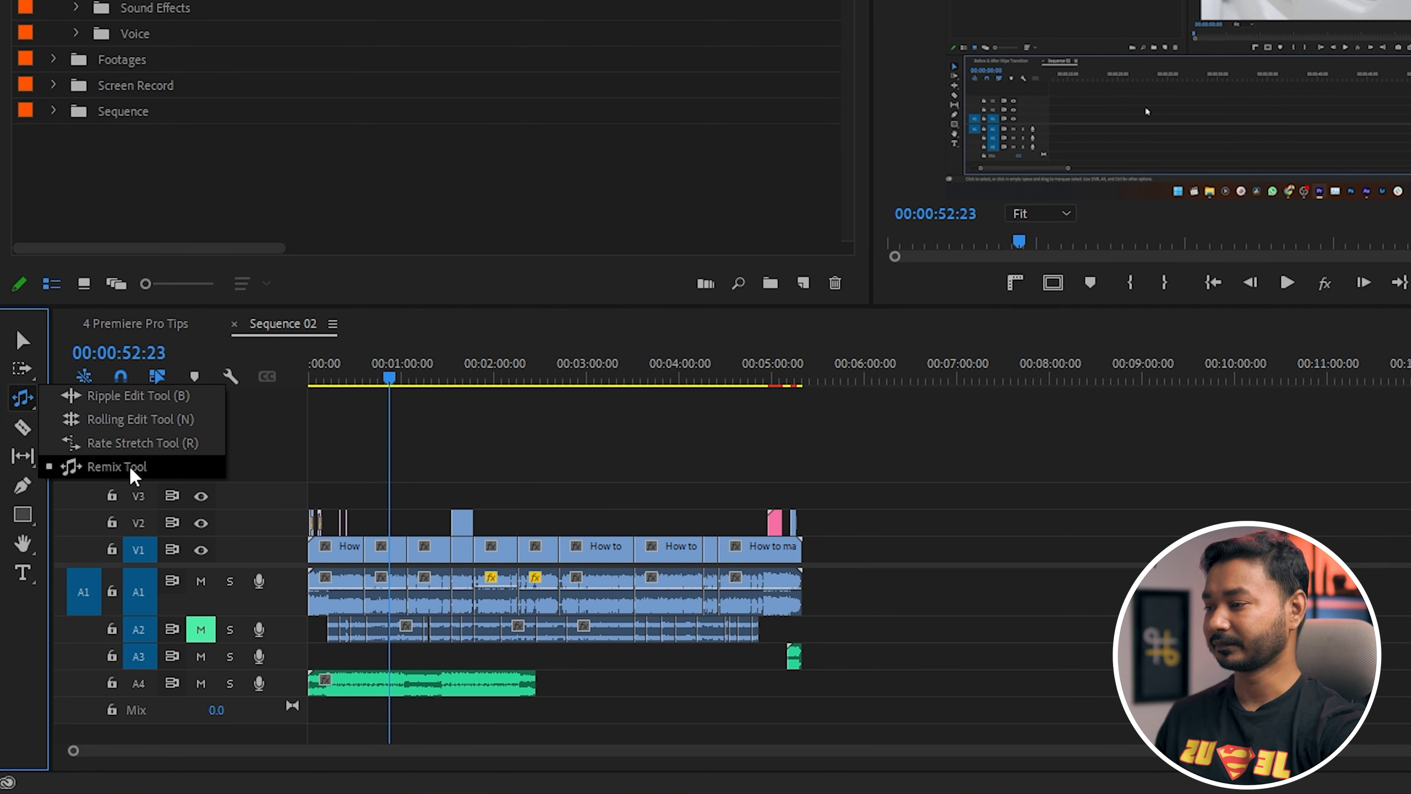
click(120, 466)
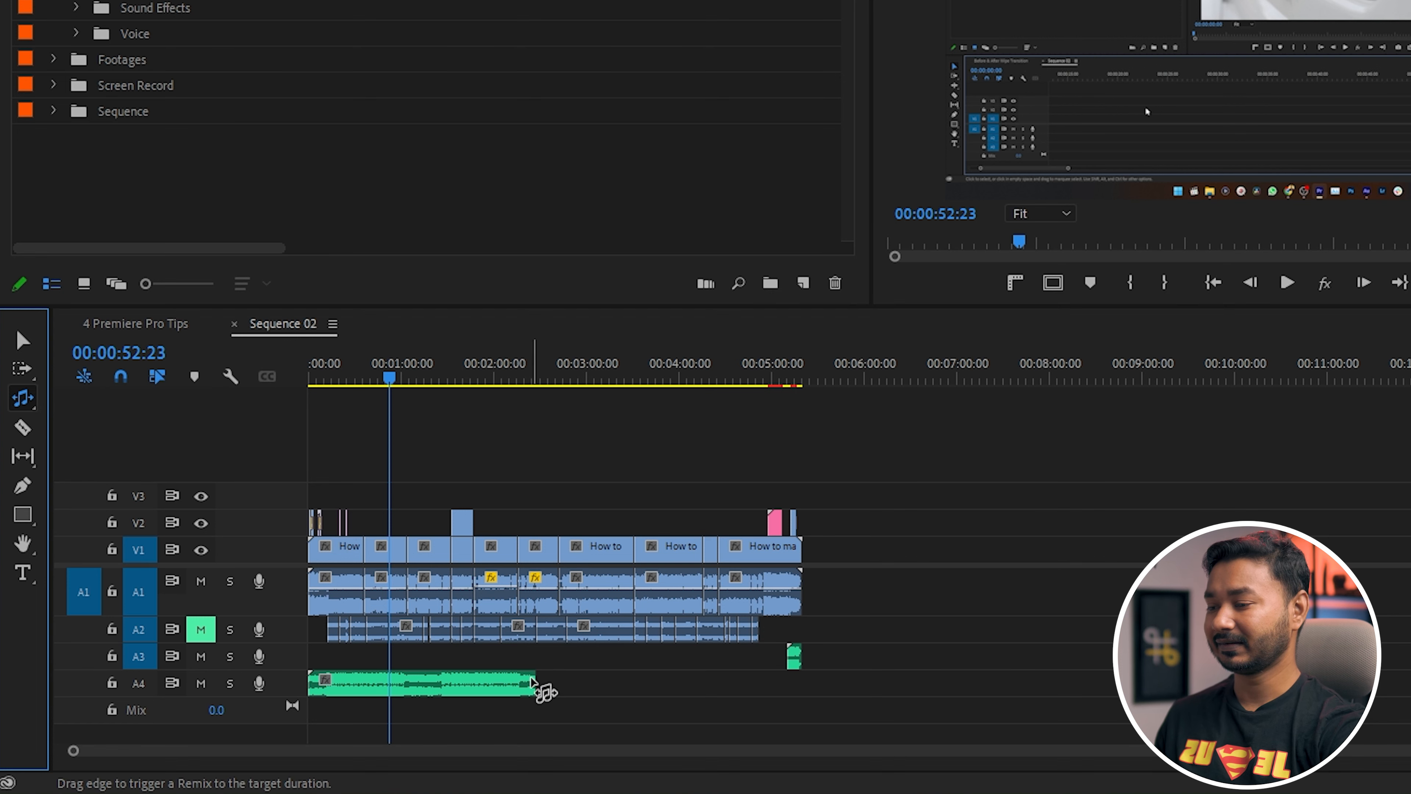
mouse_move(532, 681)
mouse_down()
mouse_move(822, 688)
mouse_move(800, 695)
mouse_up()
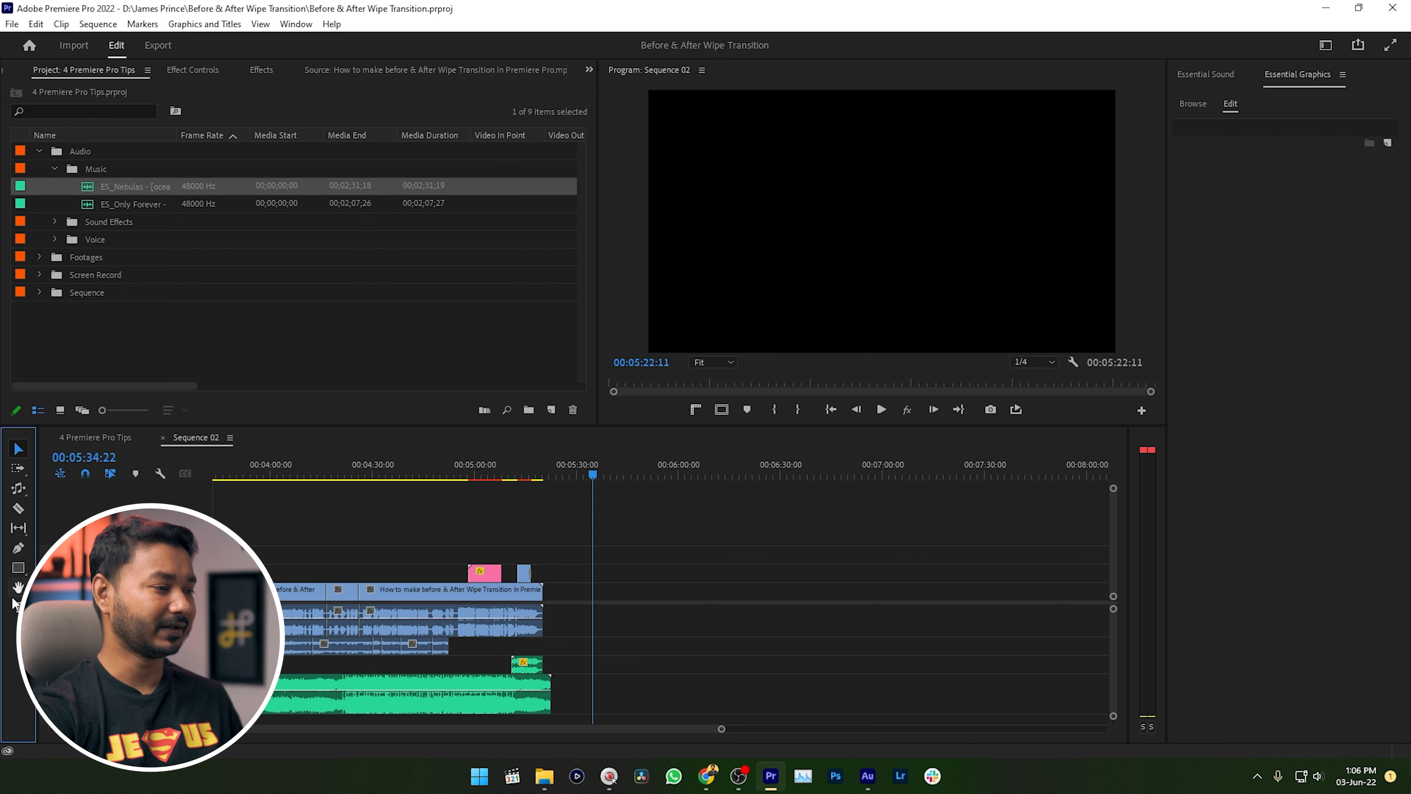
Add a text layer reading "Hello" to the frame at 00:05:34:22 with the Type Tool.
click(18, 607)
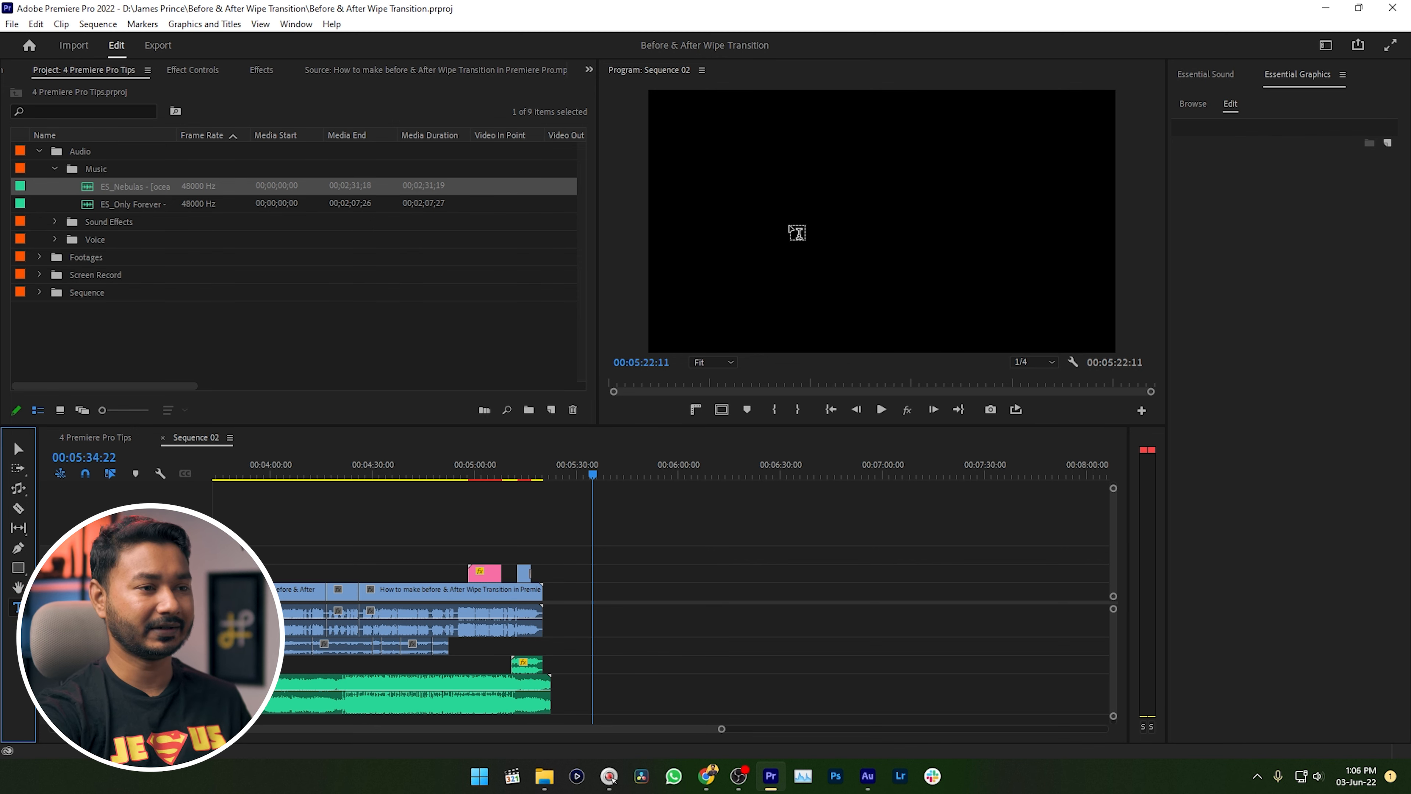
click(793, 226)
text(Hello)
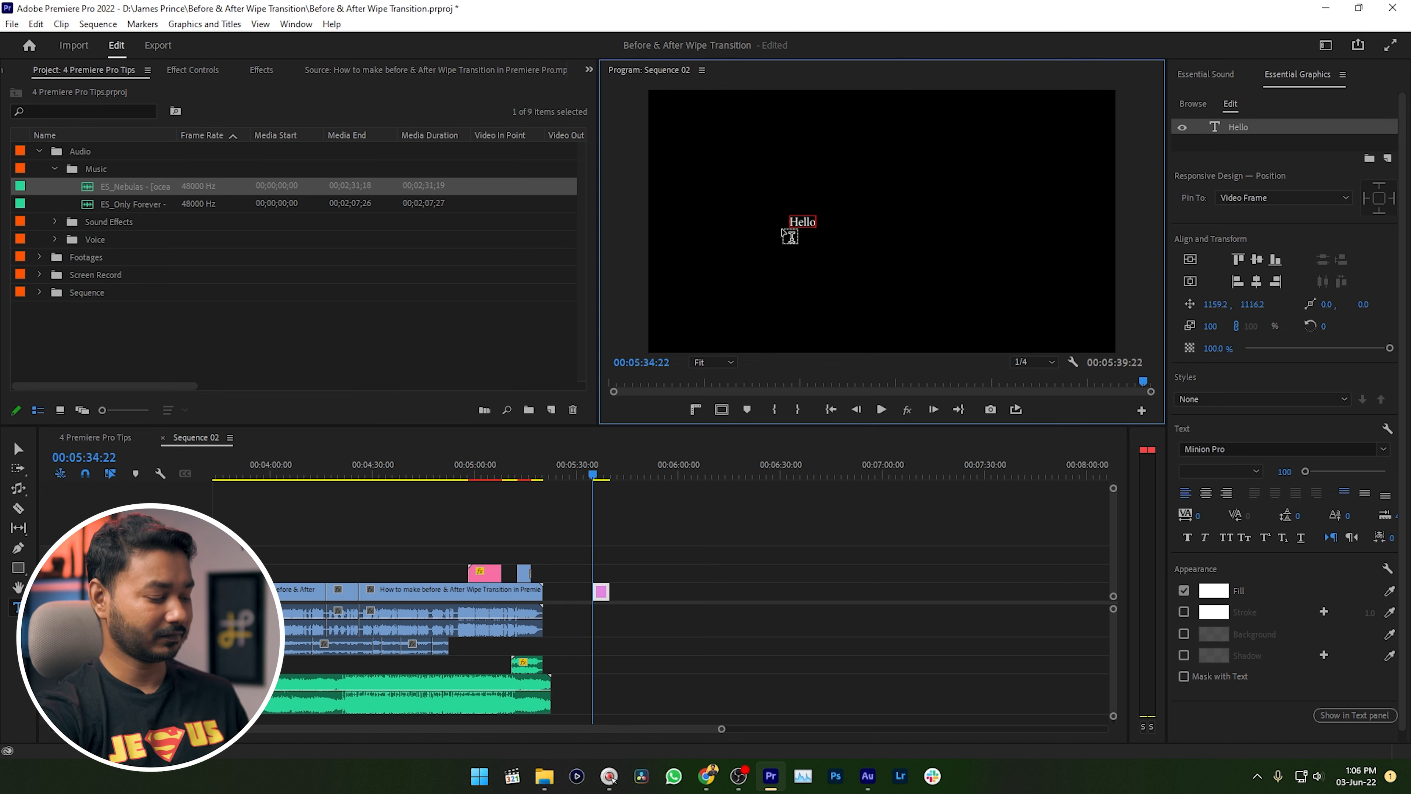
Select the whole "Hello" text and set its font size to 390 in Essential Graphics.
key(ctrl+a)
click(304, 27)
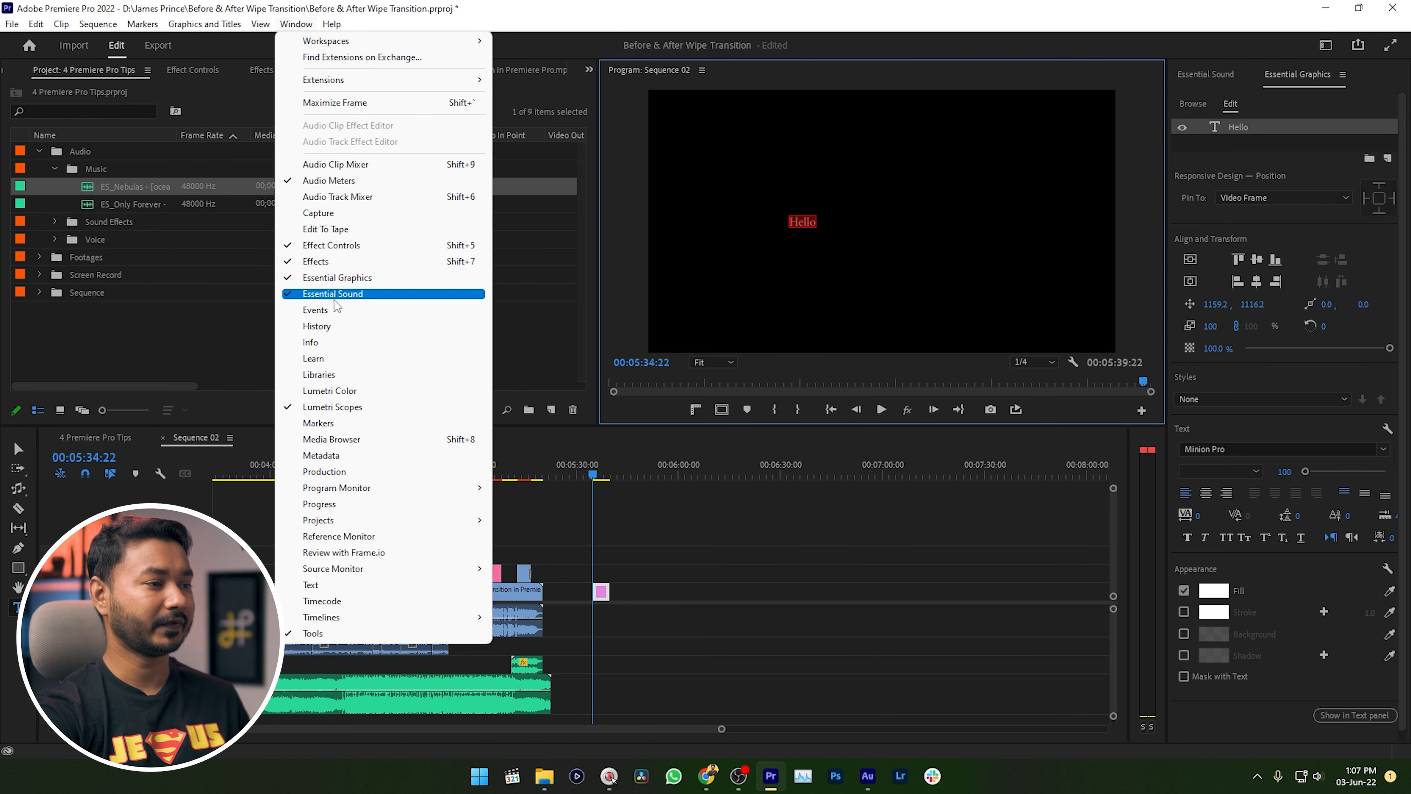
click(1280, 82)
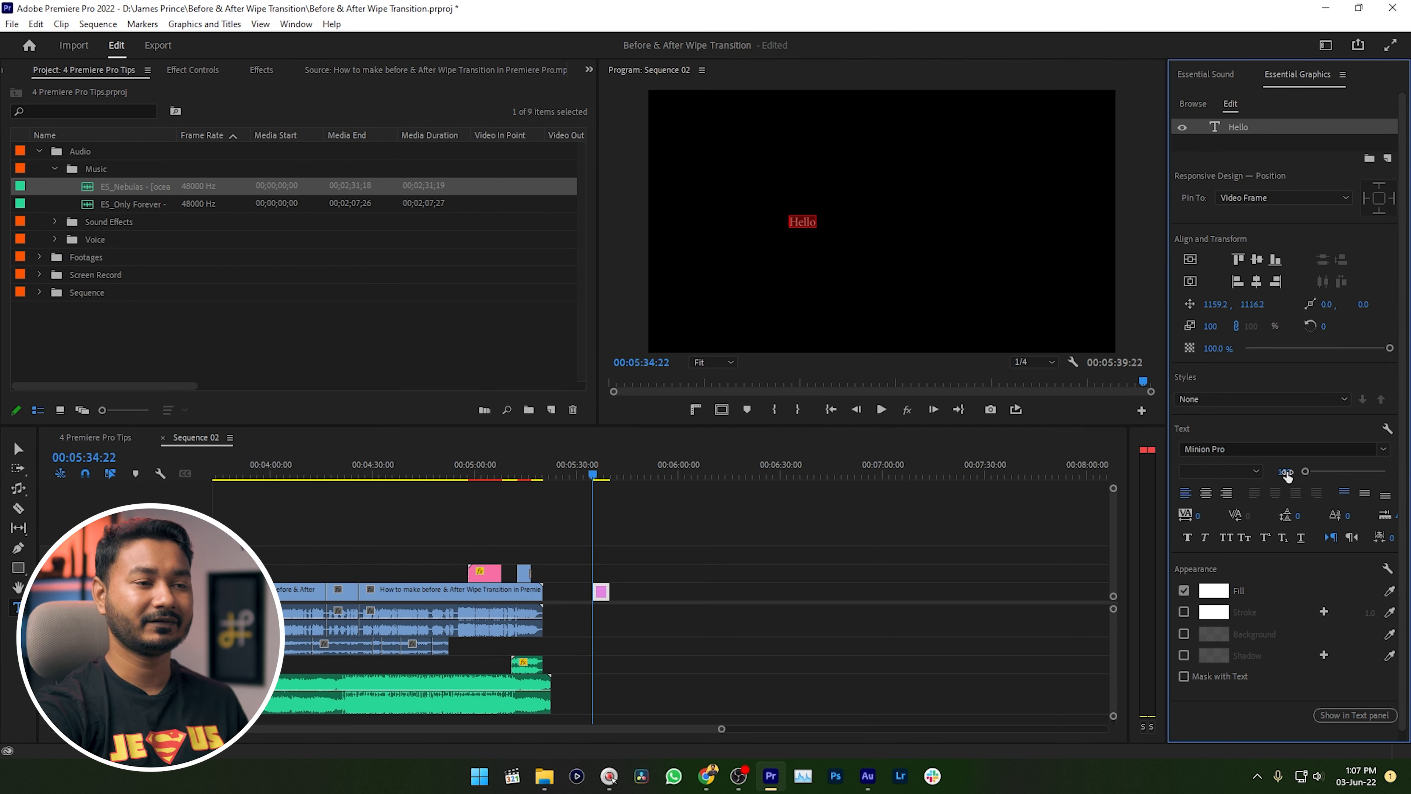
drag(1287, 472, 1308, 472)
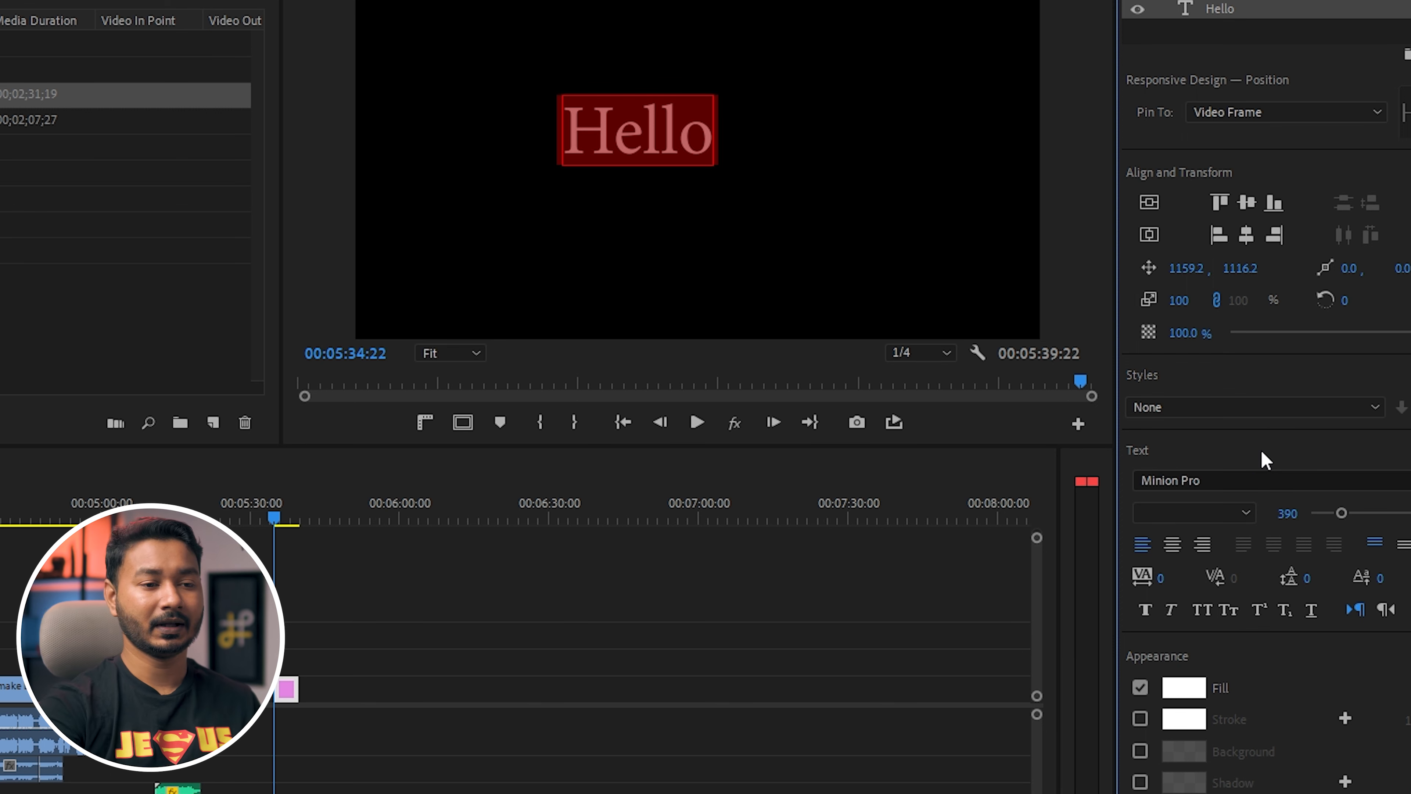
Open the list of available fonts for the selected "Hello" text.
click(1270, 481)
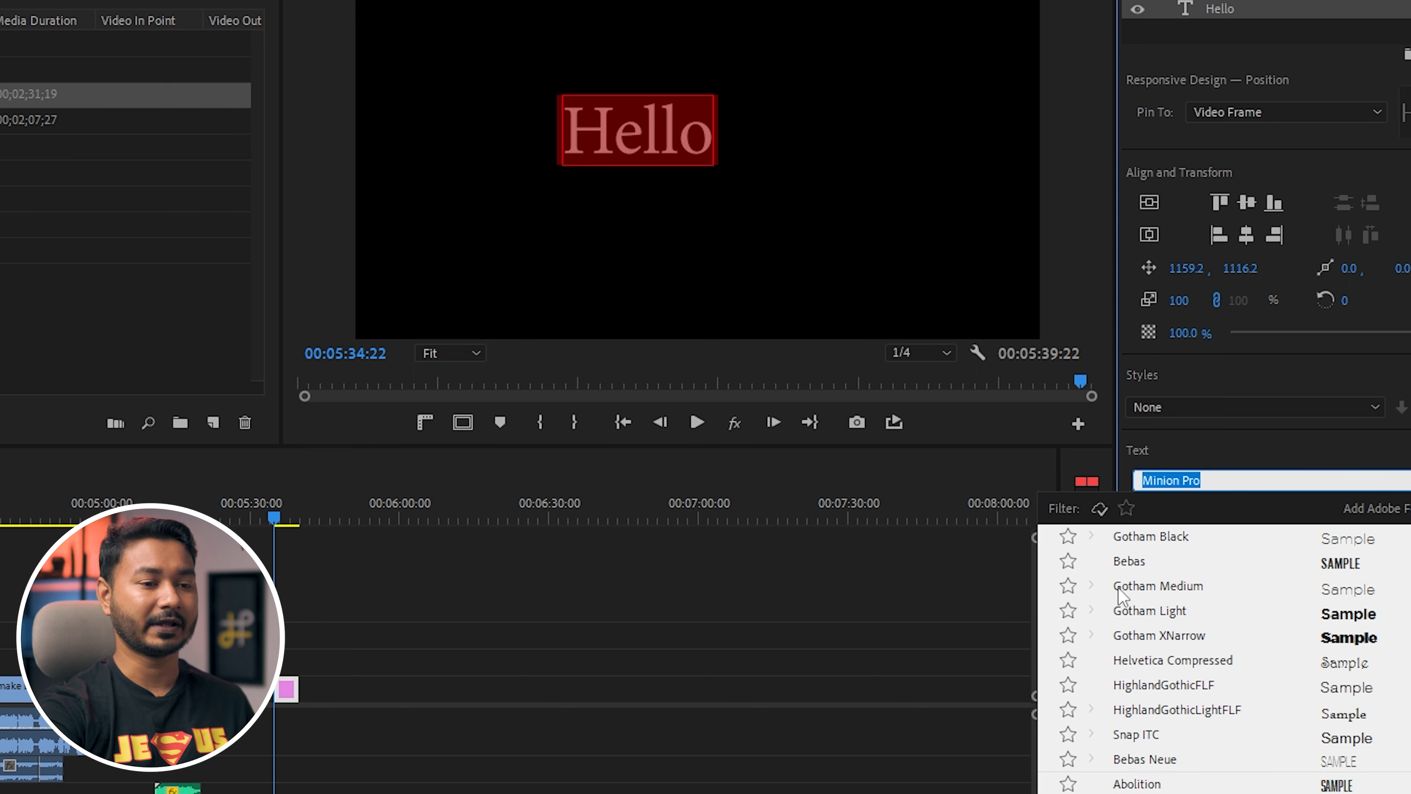